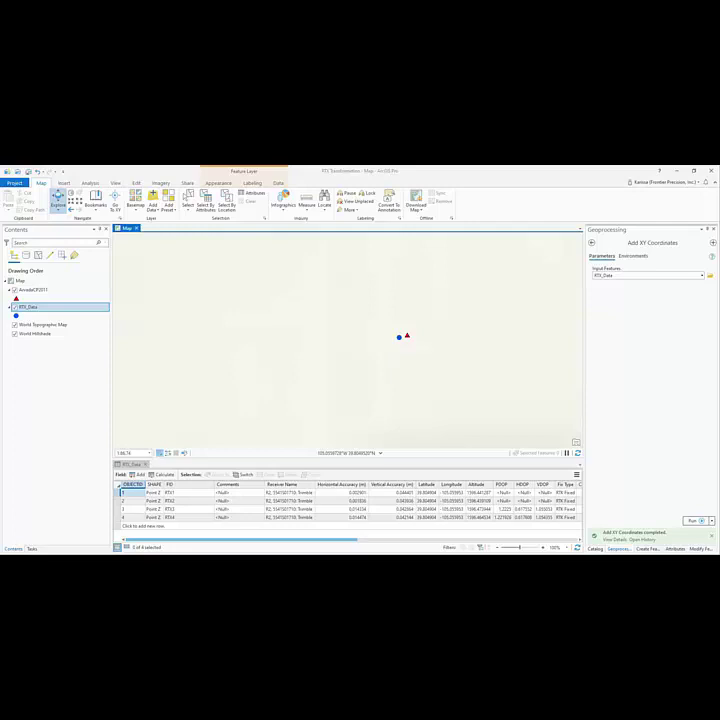
{"action": "left_click", "coordinate": [306, 198]}
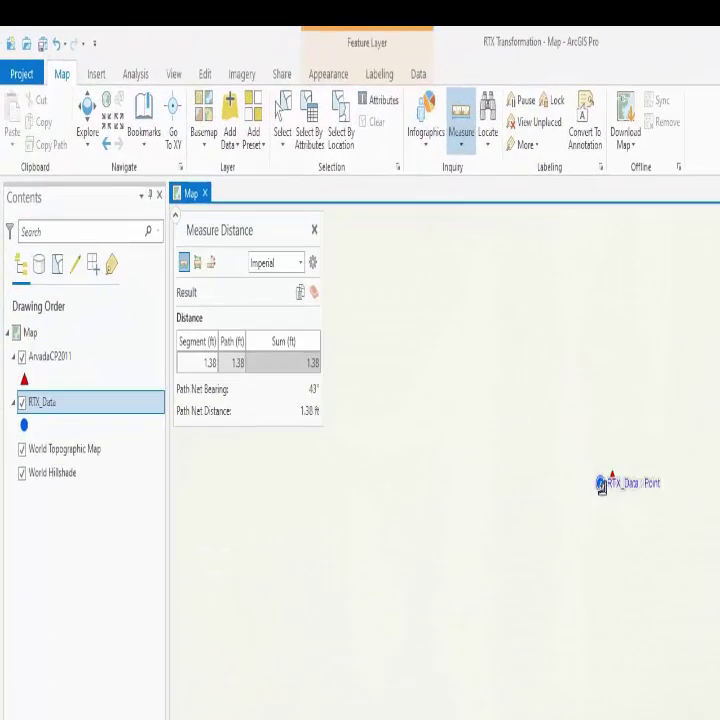
{"action": "left_click", "coordinate": [467, 380]}
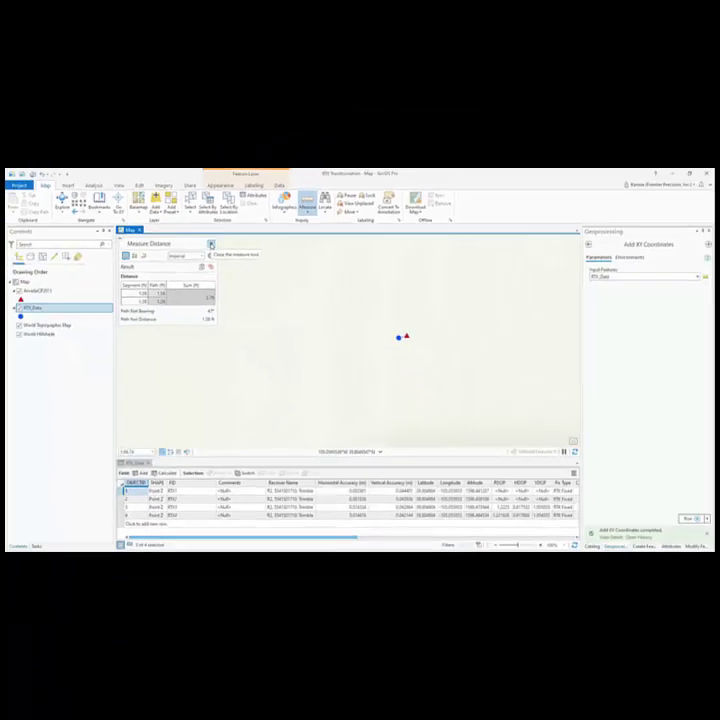
{"action": "left_click", "coordinate": [211, 244]}
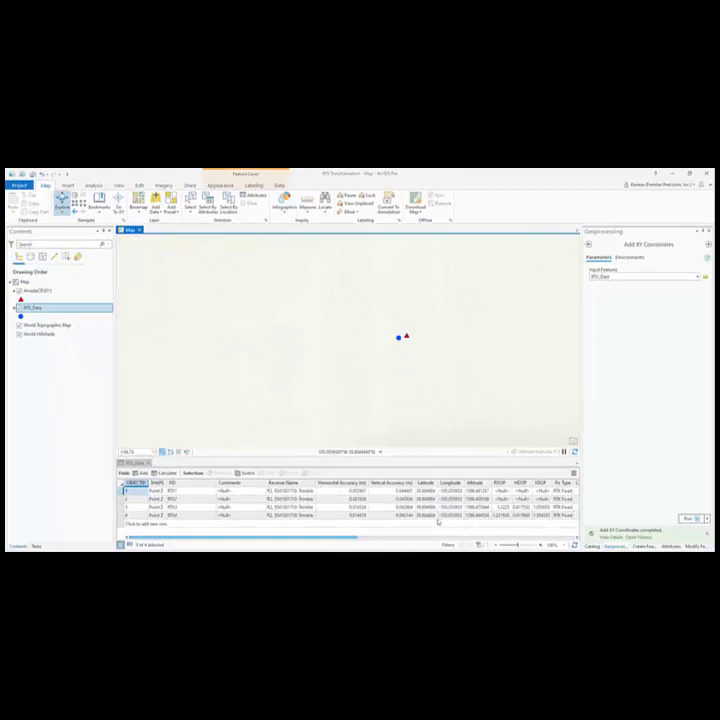
{"action": "left_click", "coordinate": [428, 483]}
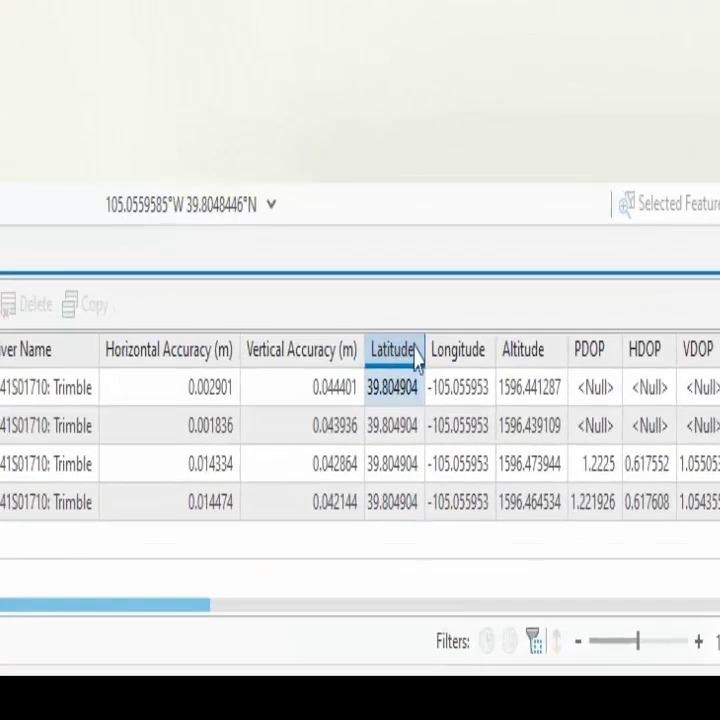
{"action": "left_click", "coordinate": [440, 350]}
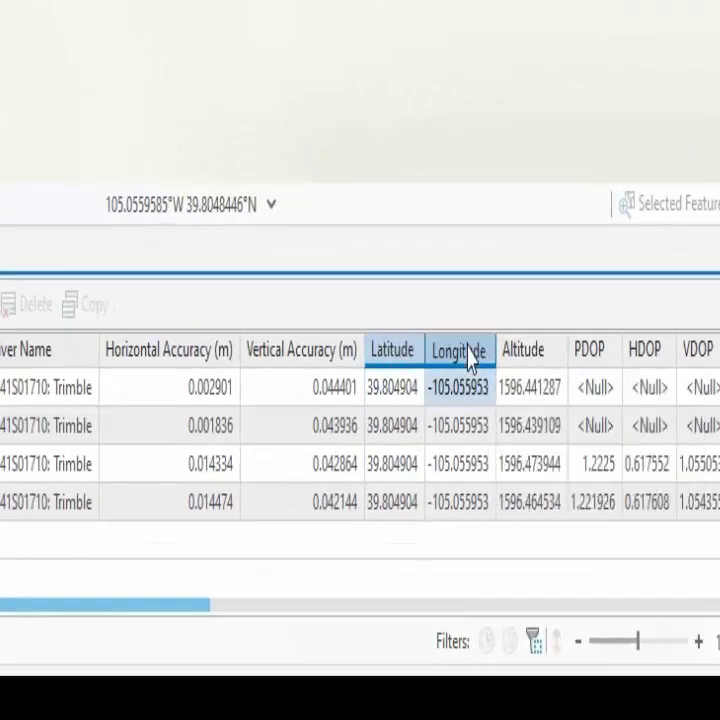
{"action": "left_click", "coordinate": [524, 352]}
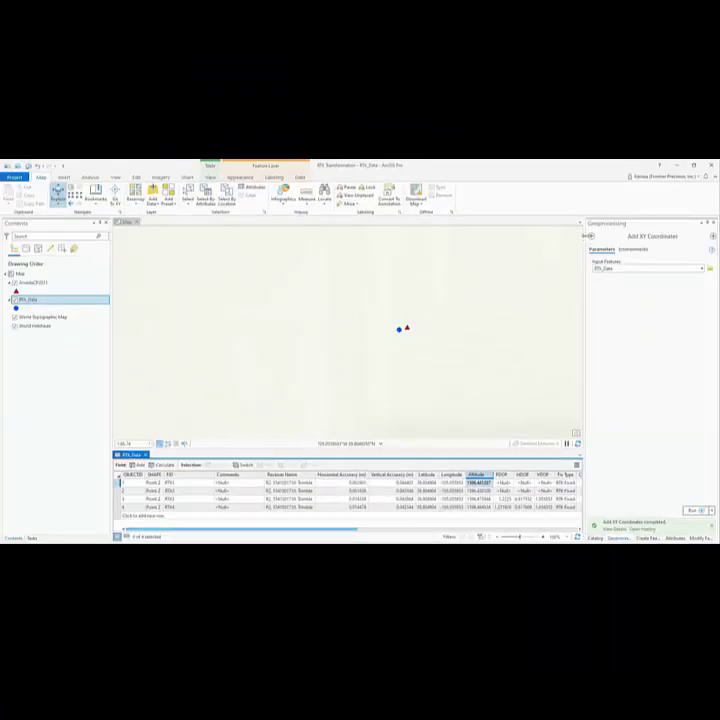
Step: Run Add XY Coordinates on RTX_Data, adding POINT_X -105.055953, POINT_Y 39.804904 and POINT_Z
{"action": "left_click", "coordinate": [591, 236]}
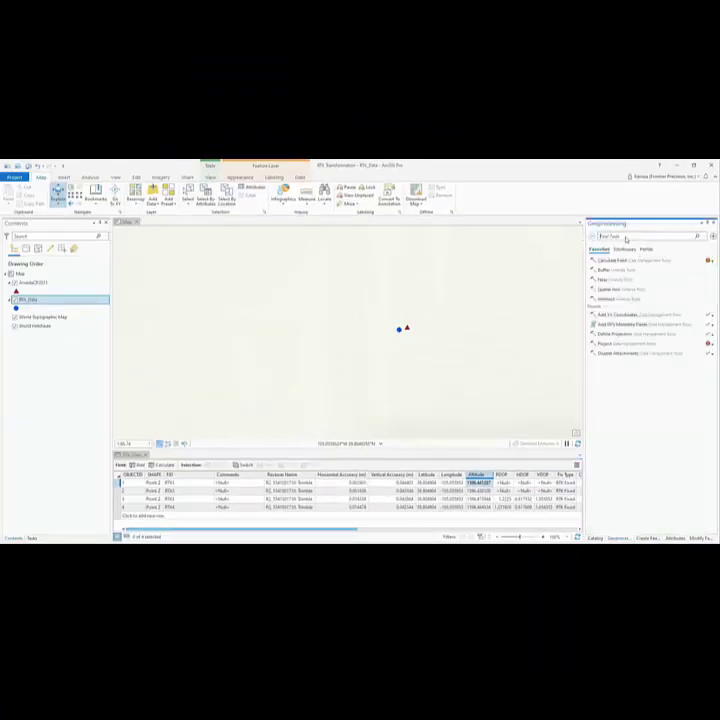
{"action": "left_click", "coordinate": [626, 238]}
{"action": "type", "text": "Add"}
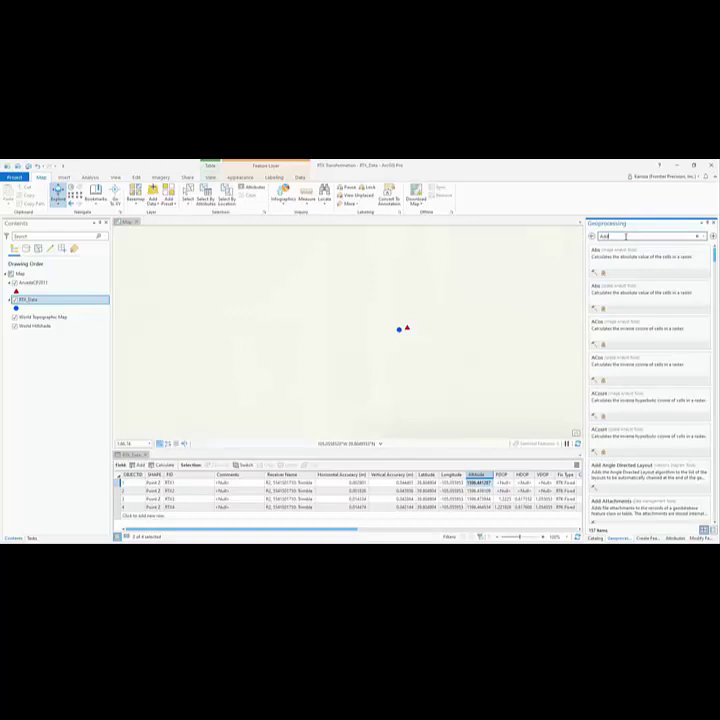
{"action": "type", "text": " XY"}
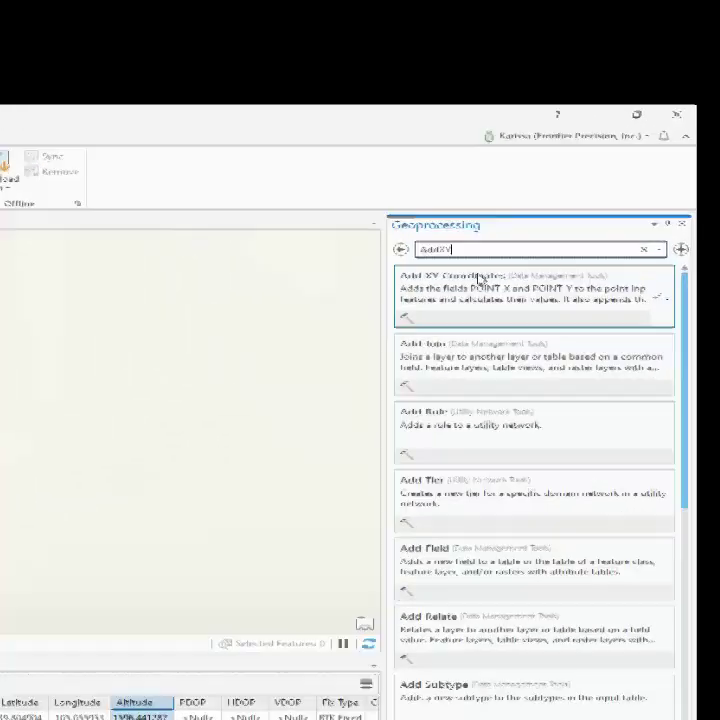
{"action": "left_click", "coordinate": [625, 250]}
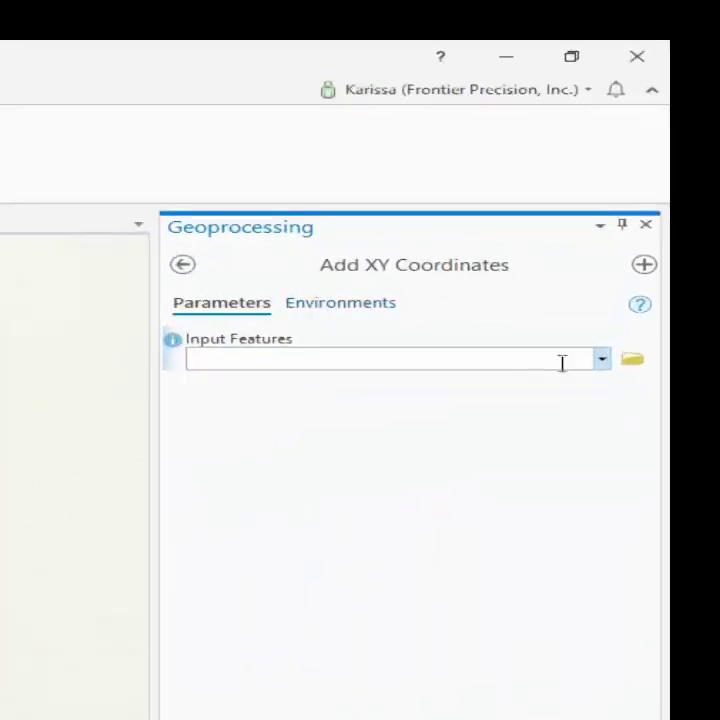
{"action": "left_click", "coordinate": [605, 362]}
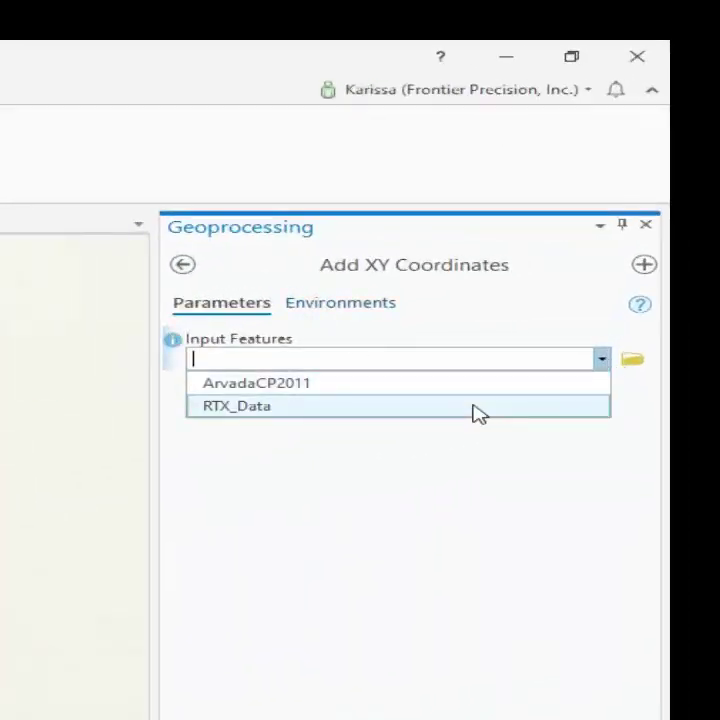
{"action": "left_click", "coordinate": [478, 410]}
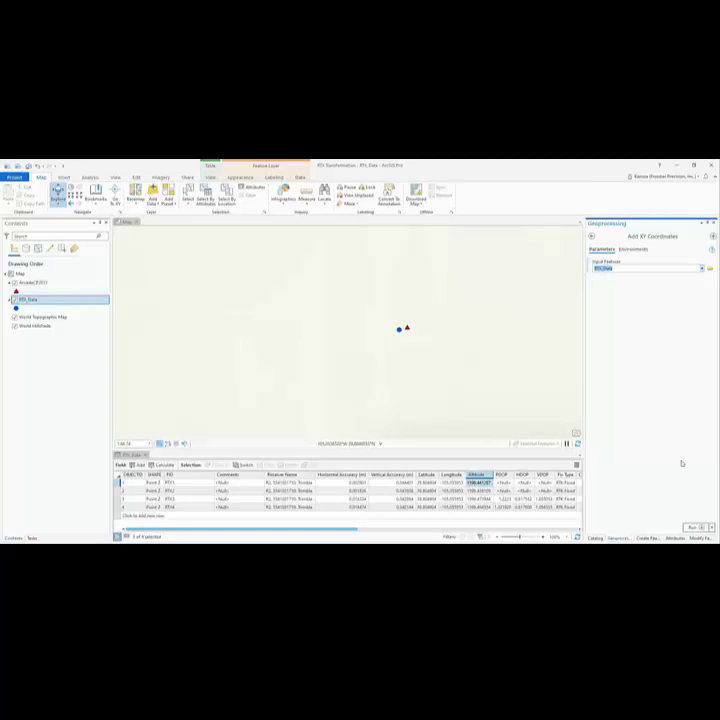
{"action": "left_click", "coordinate": [694, 527]}
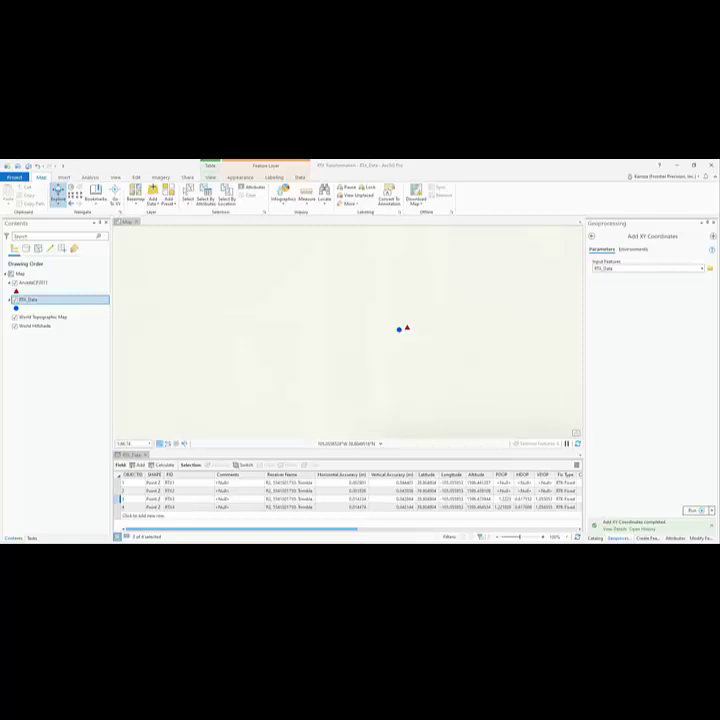
{"action": "left_click_drag", "start_coordinate": [364, 532], "coordinate": [582, 532]}
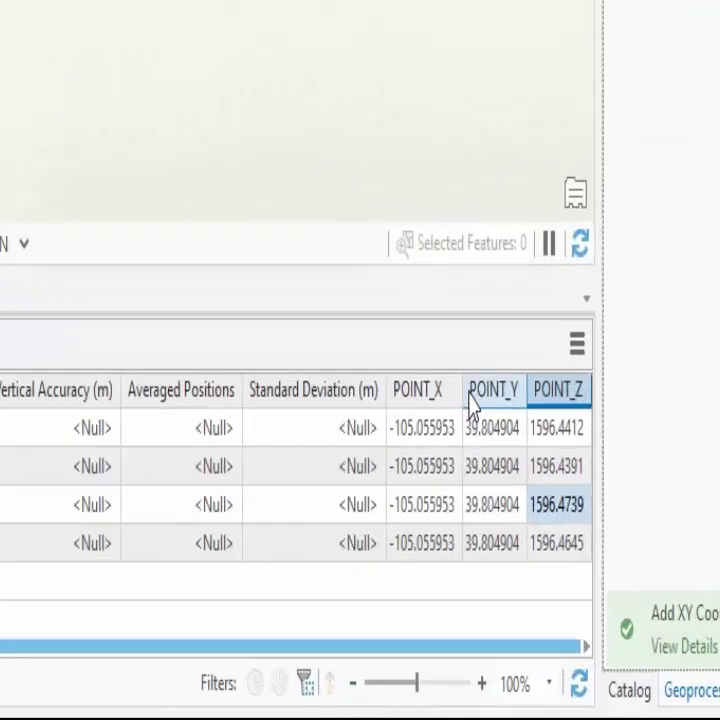
{"action": "mouse_move", "coordinate": [570, 475]}
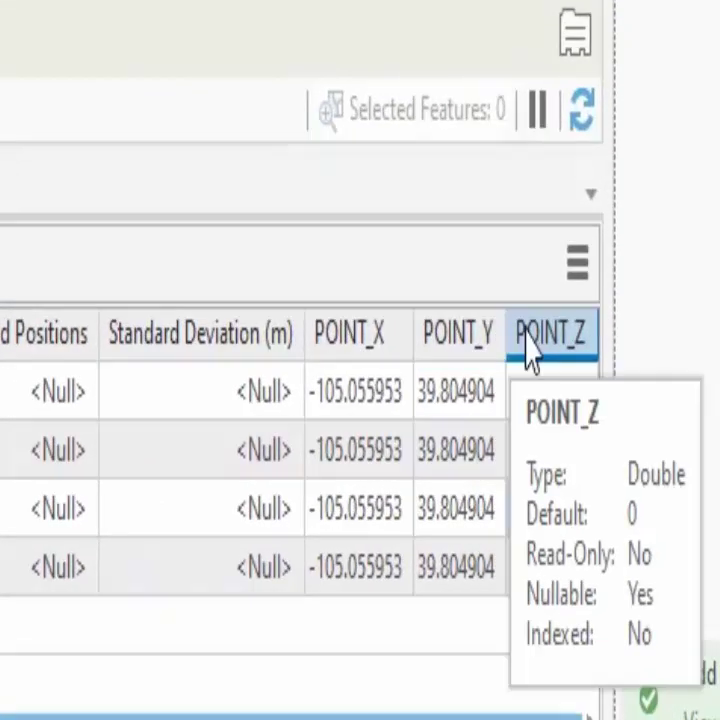
{"action": "mouse_move", "coordinate": [368, 365]}
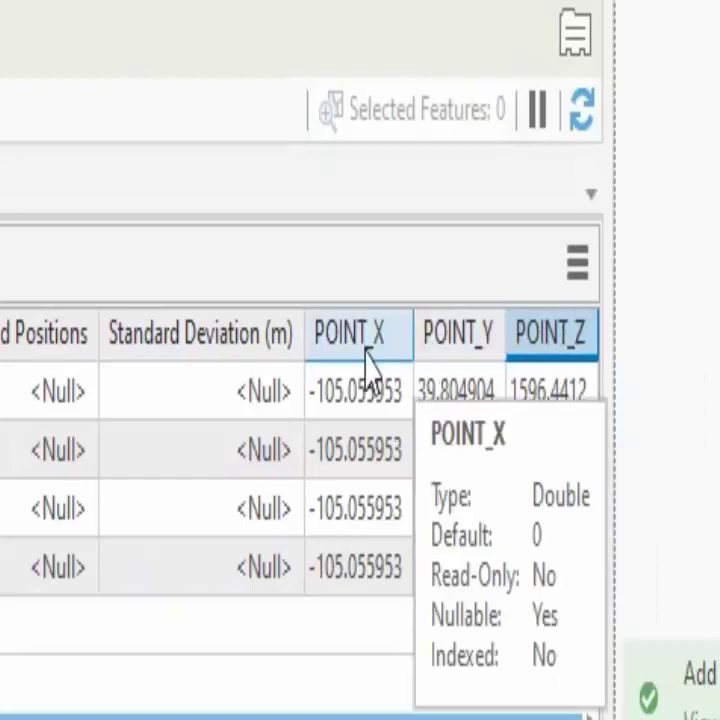
{"action": "mouse_move", "coordinate": [455, 345]}
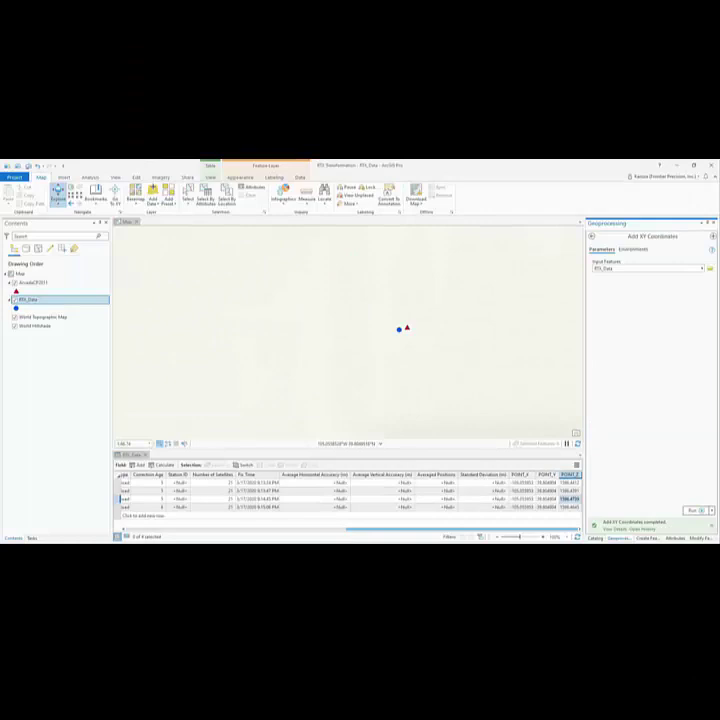
Step: In RTX_Data's Fields view, make FID, POINT_X, POINT_Y and POINT_Z the visible fields
{"action": "left_click", "coordinate": [299, 177]}
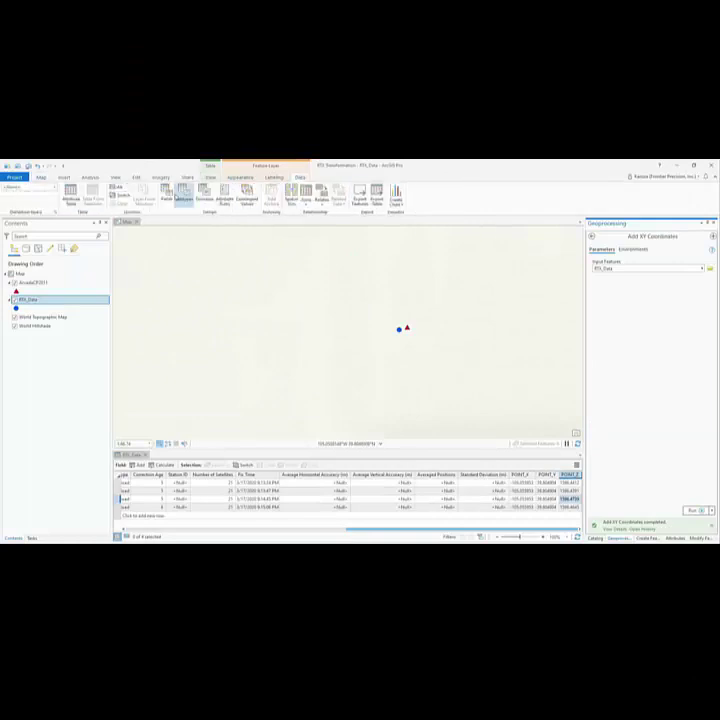
{"action": "left_click", "coordinate": [166, 192]}
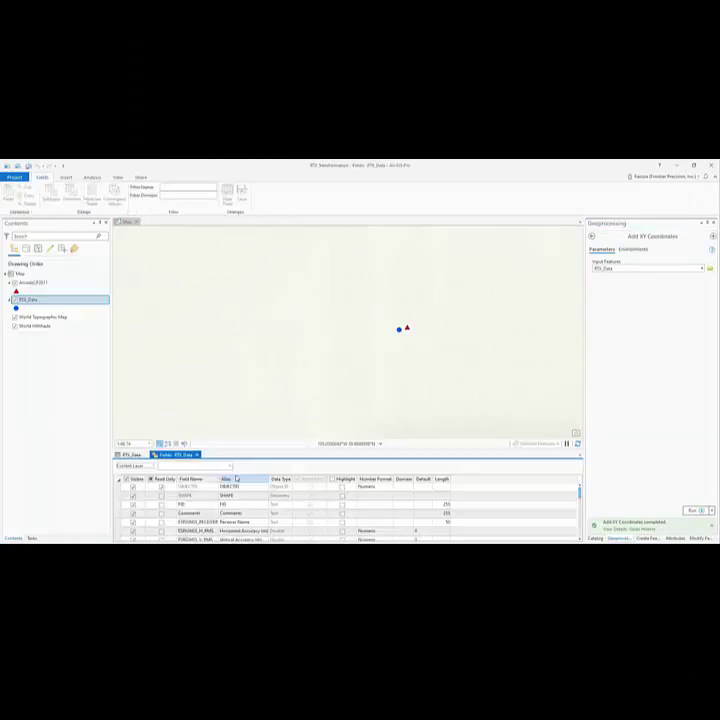
{"action": "left_click_drag", "start_coordinate": [252, 448], "coordinate": [255, 294]}
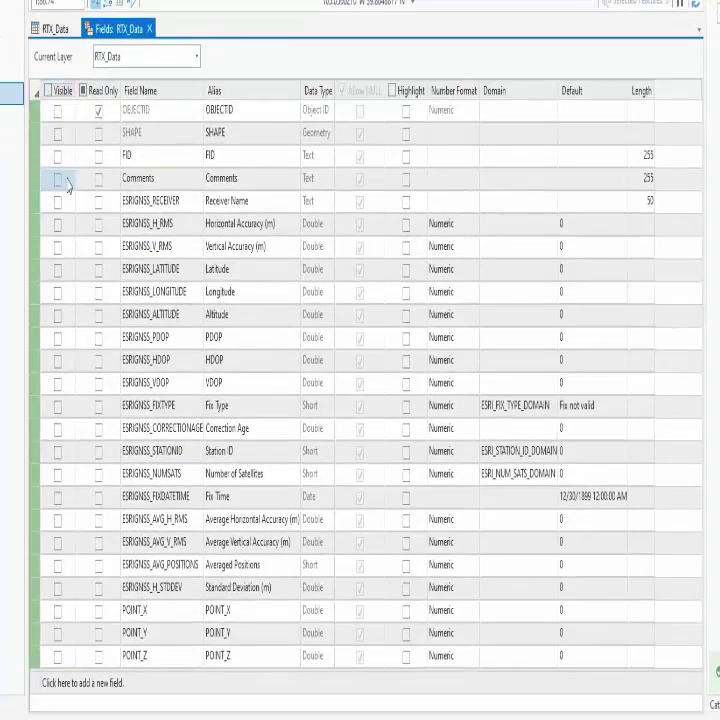
{"action": "left_click", "coordinate": [57, 157]}
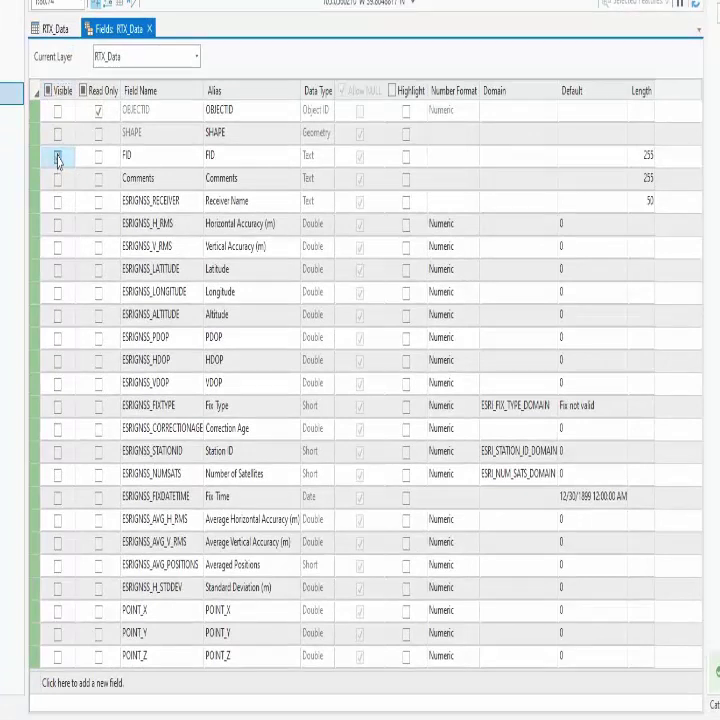
{"action": "left_click", "coordinate": [57, 610]}
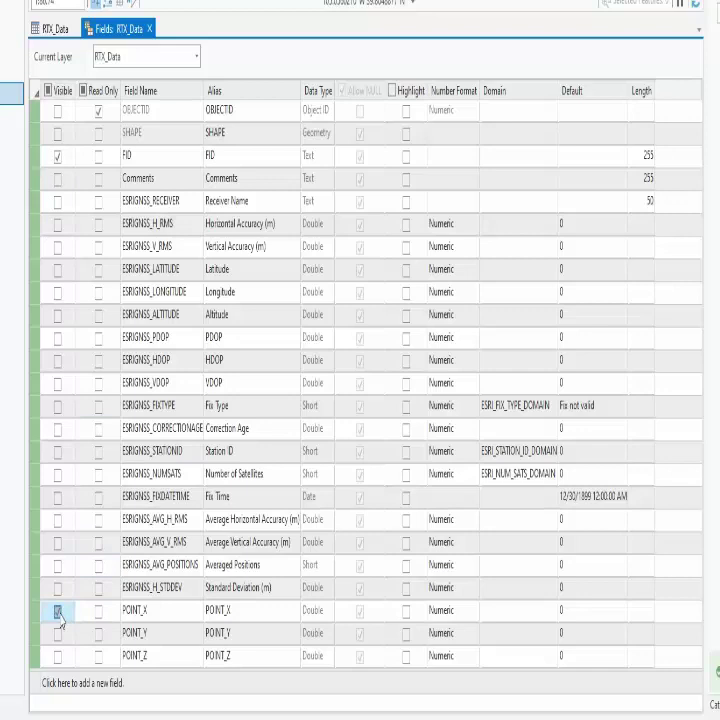
{"action": "left_click", "coordinate": [57, 633]}
{"action": "left_click", "coordinate": [57, 656]}
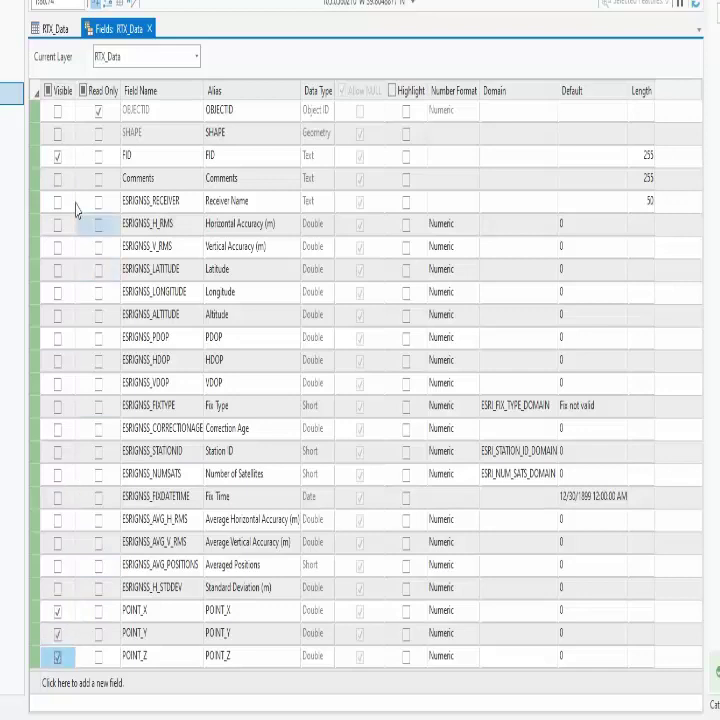
Step: Move FID to the end of the field list and save the field changes
{"action": "left_click", "coordinate": [37, 158]}
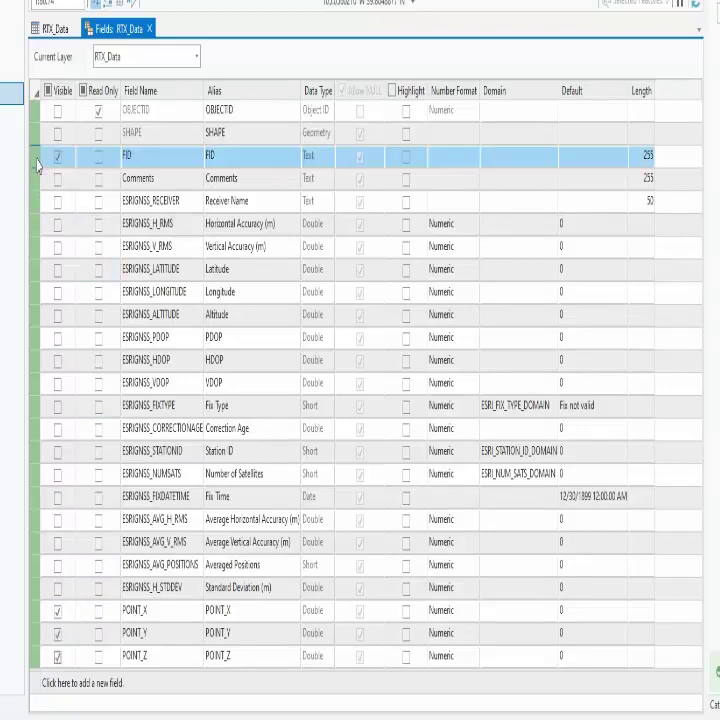
{"action": "left_click_drag", "start_coordinate": [68, 676], "coordinate": [66, 668]}
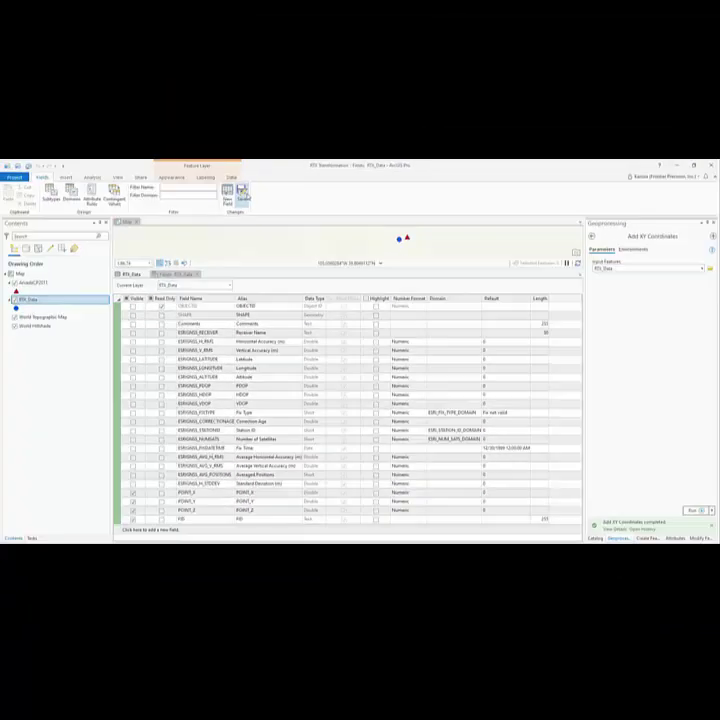
{"action": "left_click", "coordinate": [241, 192]}
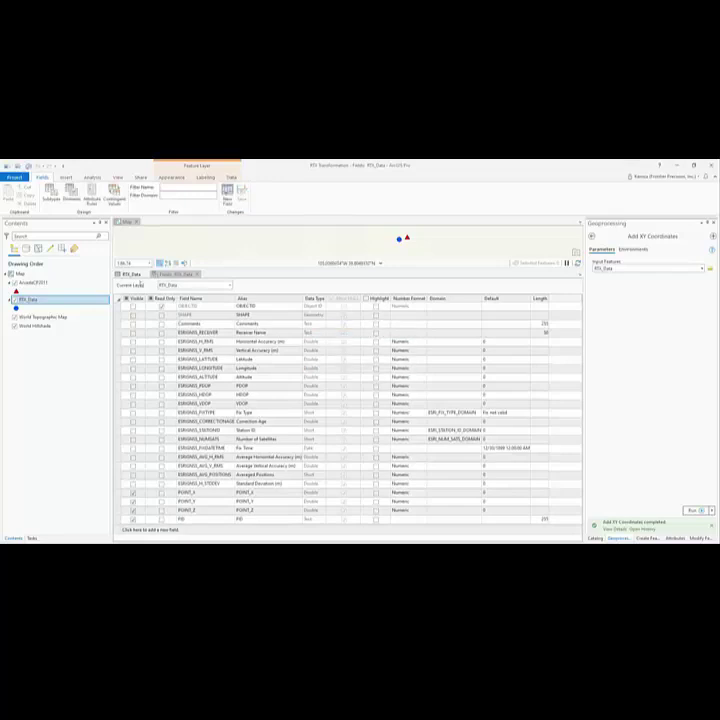
{"action": "left_click", "coordinate": [128, 274]}
Step: Copy the RTX_Data rows to the output table RTX_Data_Export.txt with Copy Rows
{"action": "left_click", "coordinate": [577, 284]}
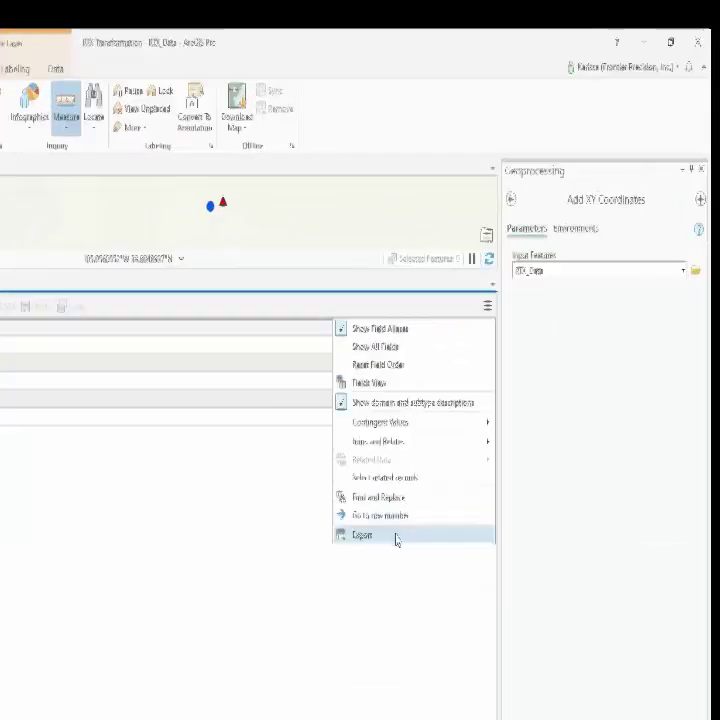
{"action": "left_click", "coordinate": [516, 388]}
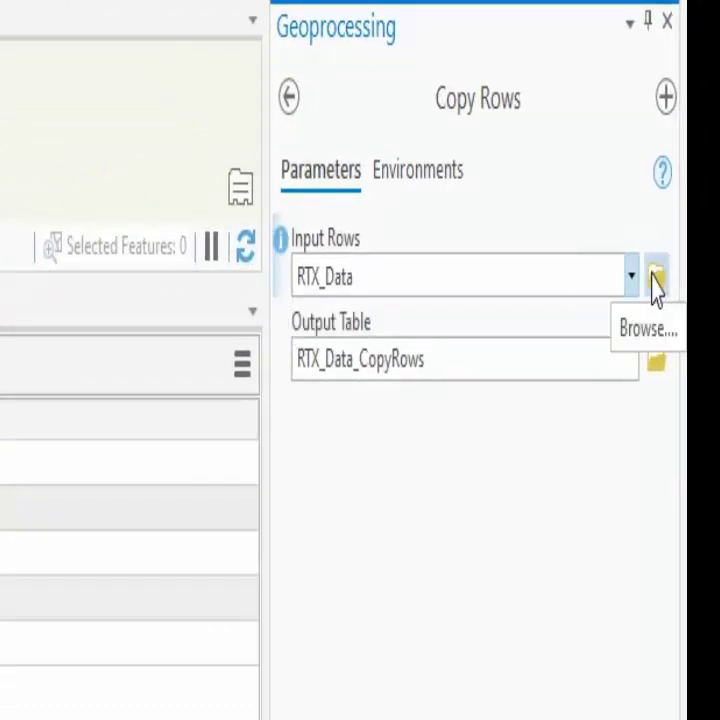
{"action": "left_click", "coordinate": [634, 278]}
{"action": "left_click", "coordinate": [634, 278]}
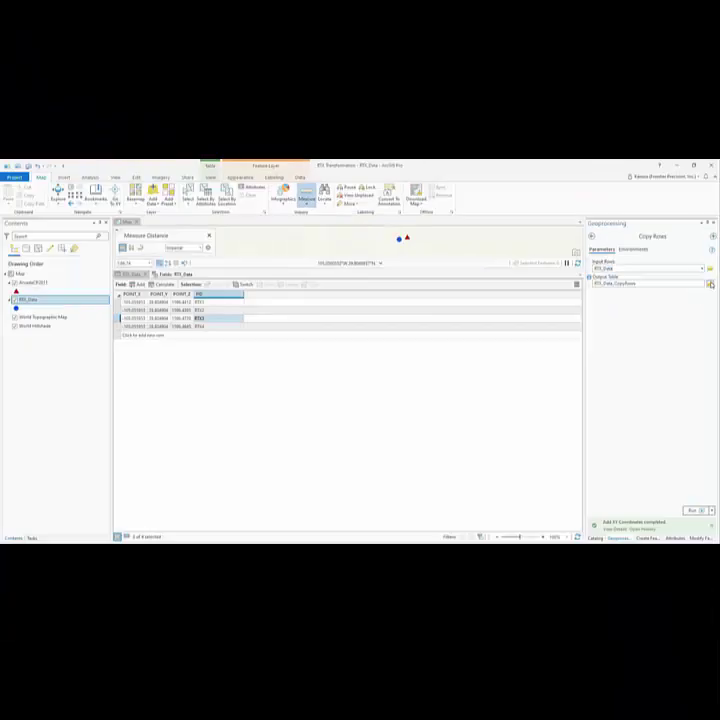
{"action": "left_click", "coordinate": [656, 360]}
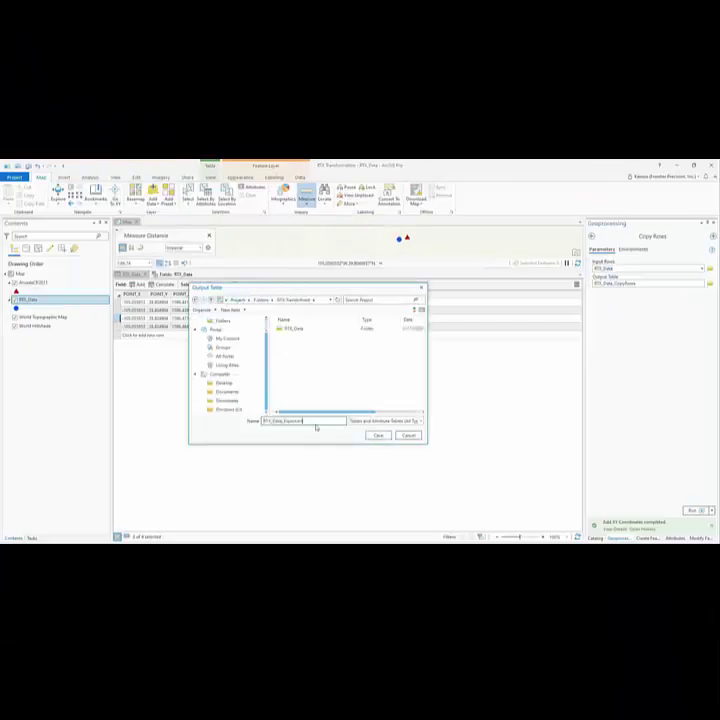
{"action": "left_click", "coordinate": [379, 437]}
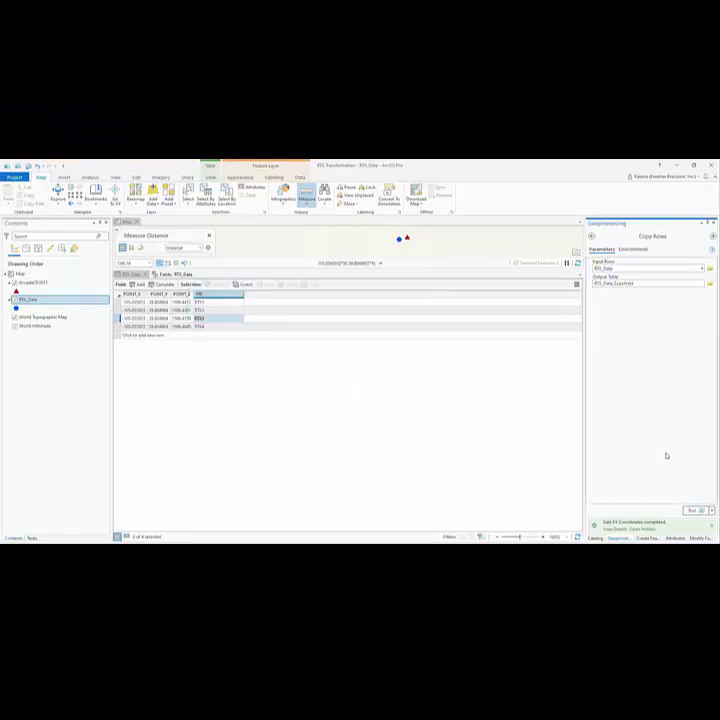
{"action": "left_click", "coordinate": [690, 509]}
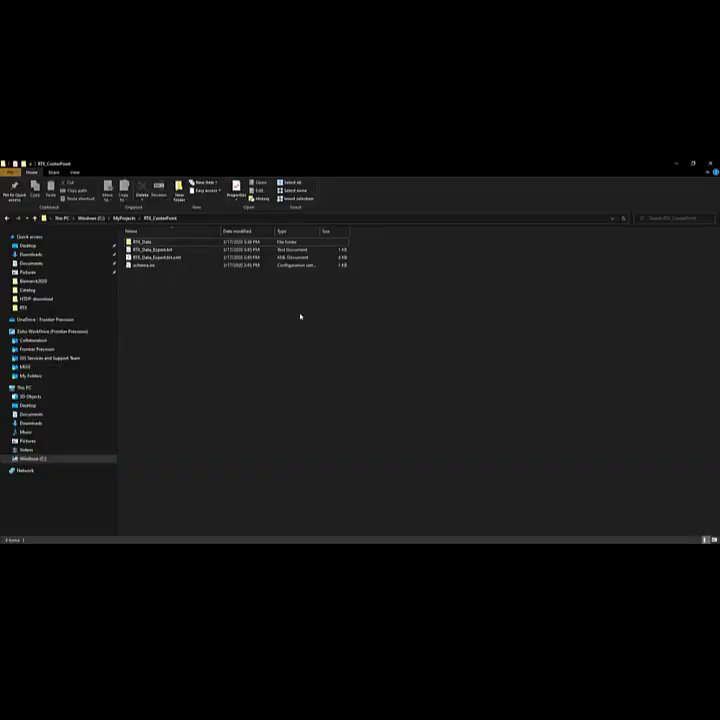
Step: Open RTX_Data_Export.txt in WordPad to check the four RTX coordinate rows
{"action": "double_click", "coordinate": [153, 249]}
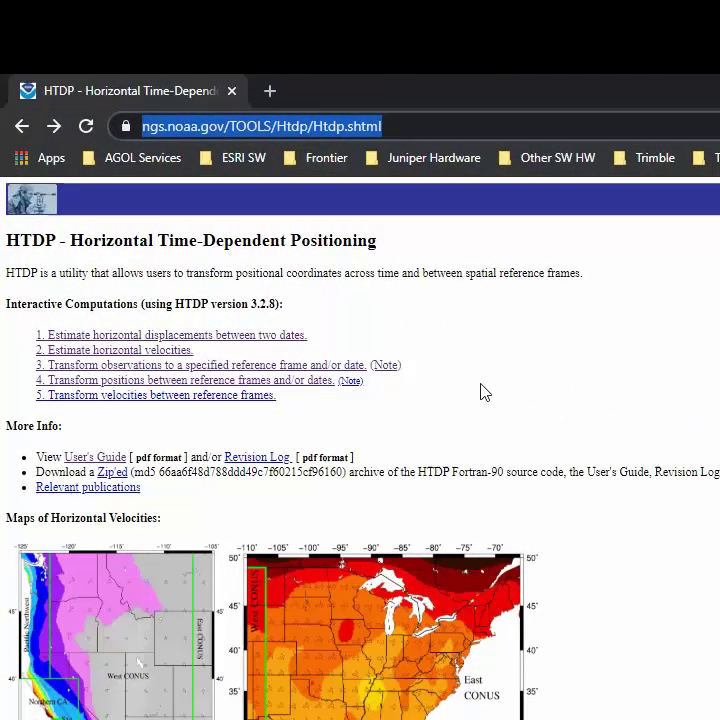
Step: Choose HTDP option 4, 'Transform positions between reference frames and/or dates'
{"action": "left_click", "coordinate": [298, 388]}
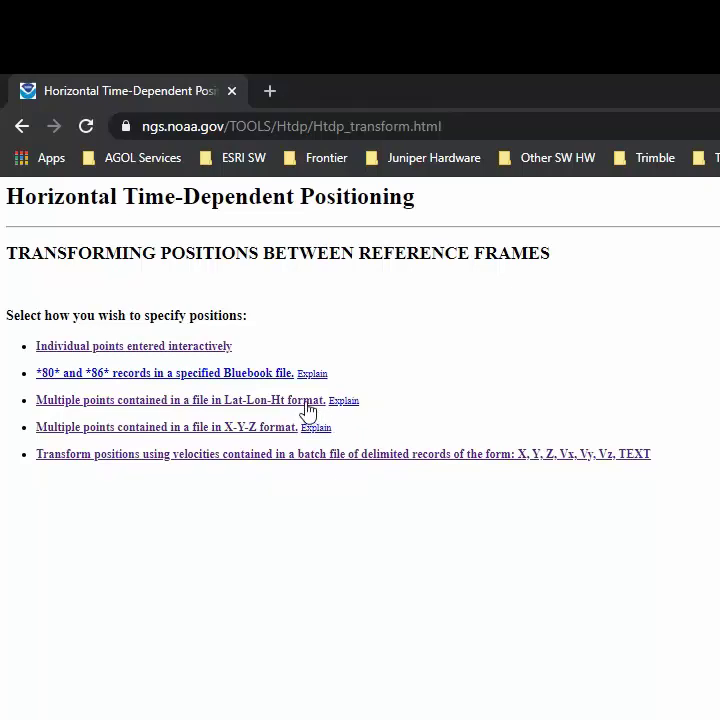
Step: Use Lat-Lon-Ht file input, with ITRF2014 as input frame and NAD_83(2011) as output frame
{"action": "left_click", "coordinate": [307, 401]}
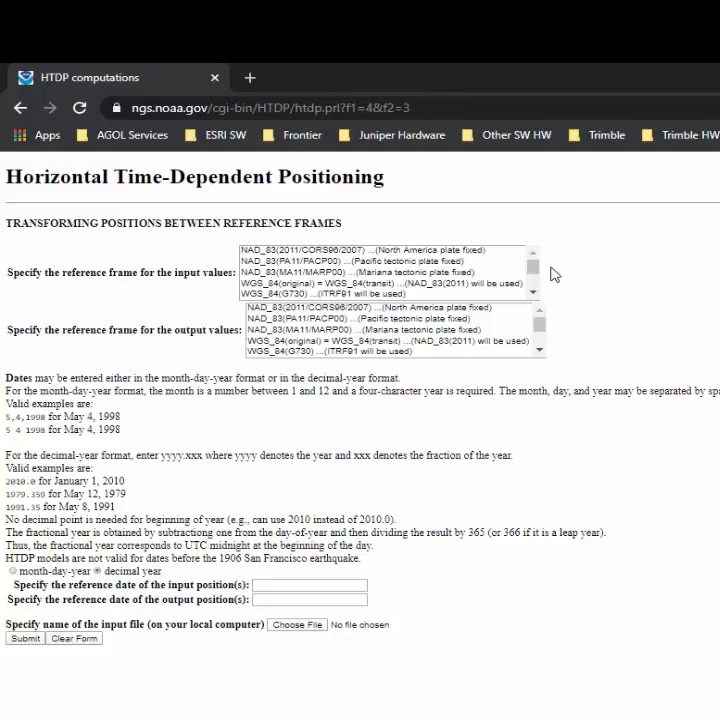
{"action": "scroll", "coordinate": [536, 280], "scroll_direction": "down", "scroll_amount": 3}
{"action": "left_click", "coordinate": [514, 295]}
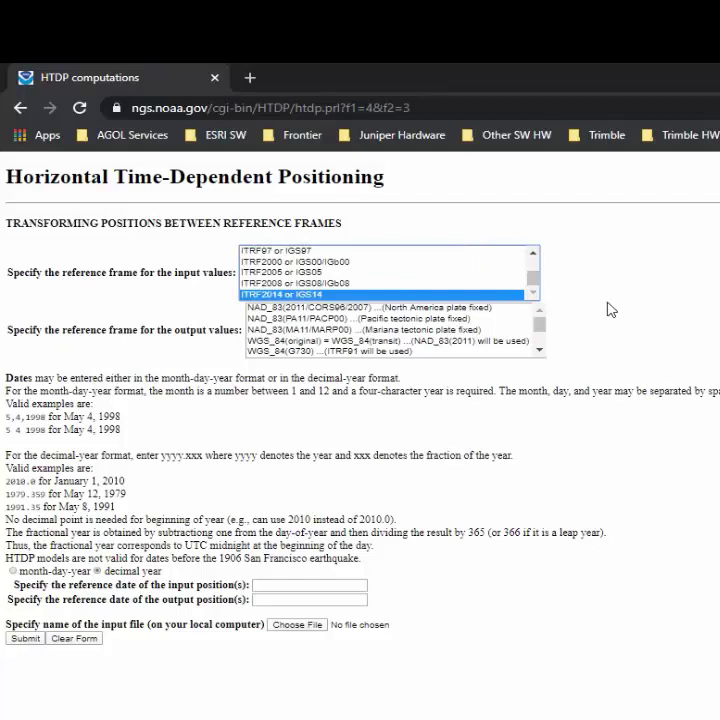
{"action": "left_click", "coordinate": [543, 333]}
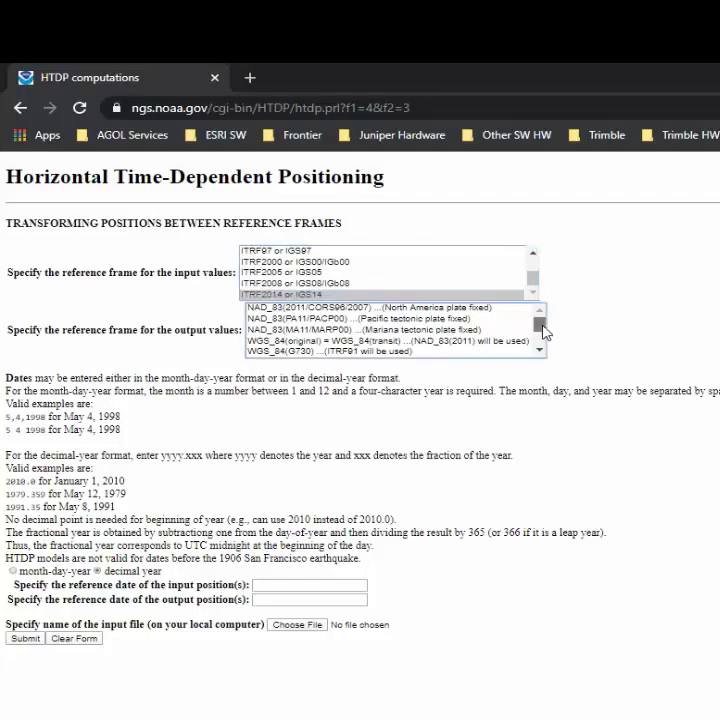
{"action": "scroll", "coordinate": [543, 334], "scroll_direction": "down", "scroll_amount": 1}
{"action": "scroll", "coordinate": [525, 322], "scroll_direction": "up", "scroll_amount": 1}
{"action": "left_click", "coordinate": [510, 308]}
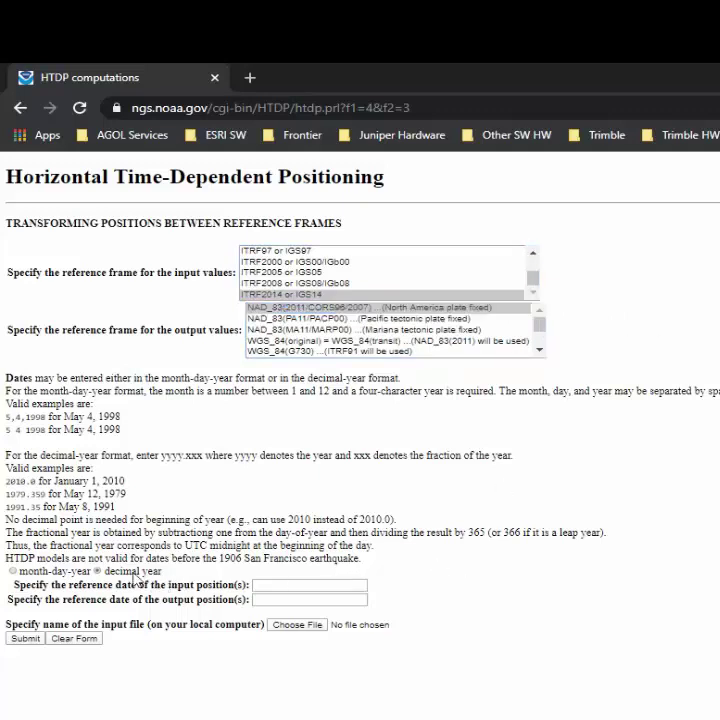
Step: Set epochs 2020.77 and 2010.0, attach RTX_Data_Export.txt, and submit the transformation
{"action": "left_click", "coordinate": [297, 584]}
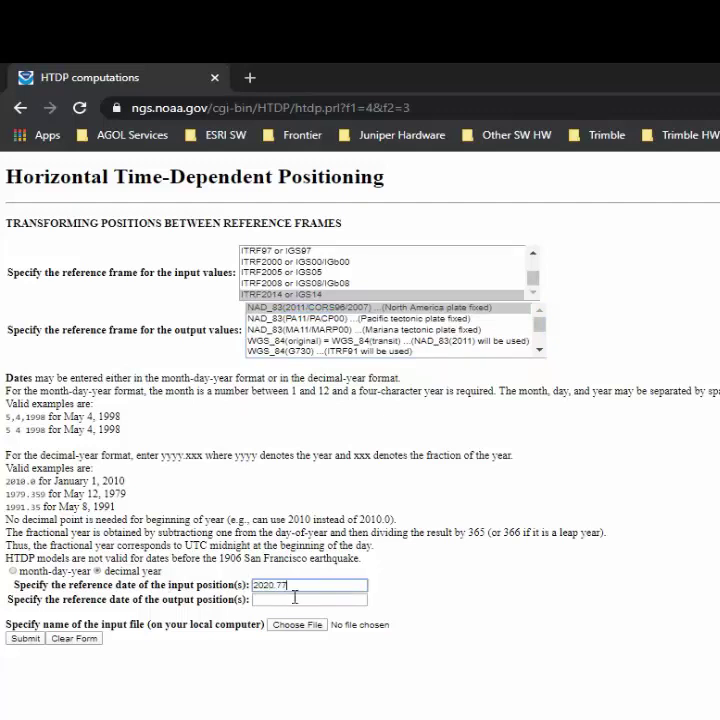
{"action": "left_click", "coordinate": [294, 600]}
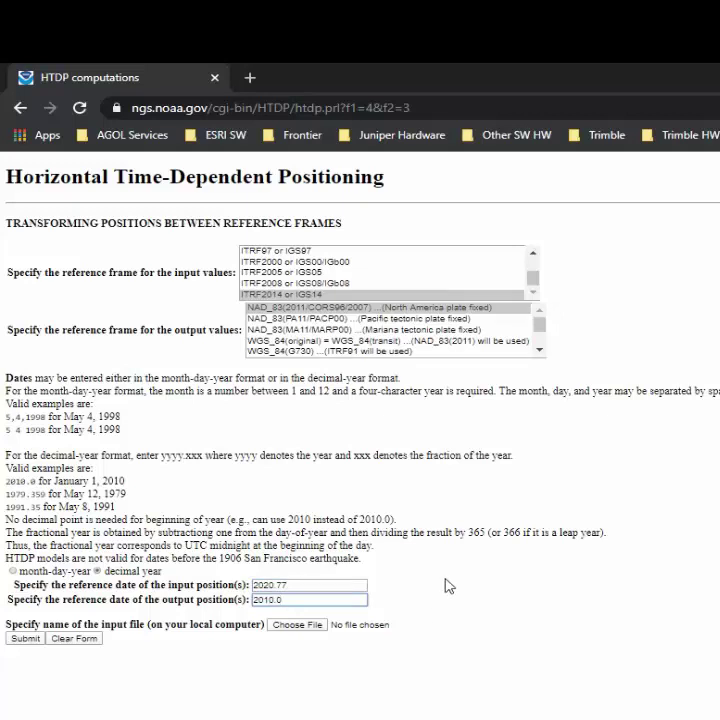
{"action": "left_click", "coordinate": [318, 624]}
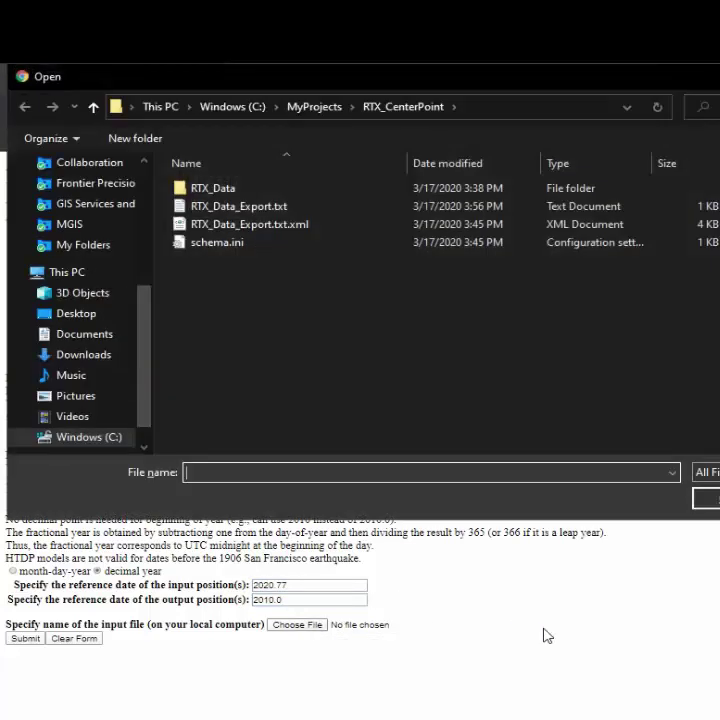
{"action": "left_click", "coordinate": [290, 206]}
{"action": "left_click", "coordinate": [695, 498]}
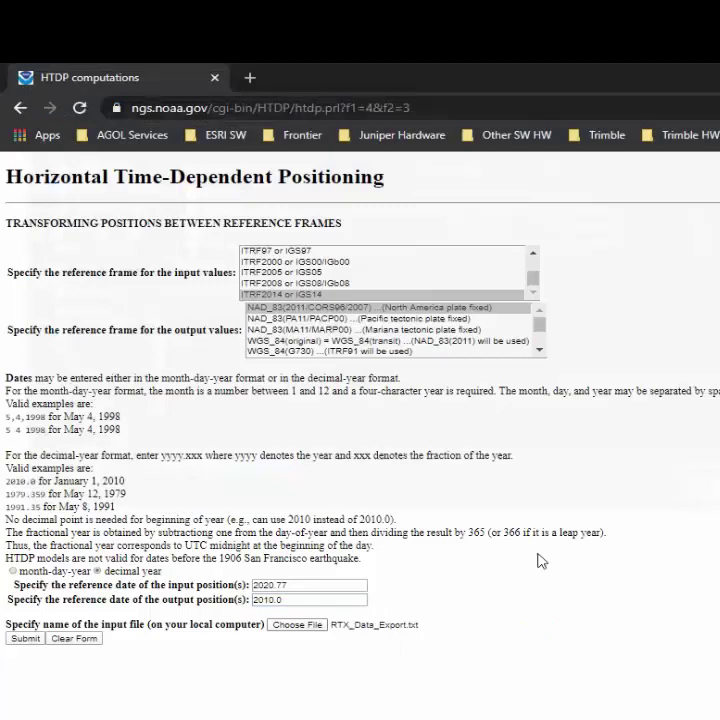
{"action": "left_click", "coordinate": [26, 639]}
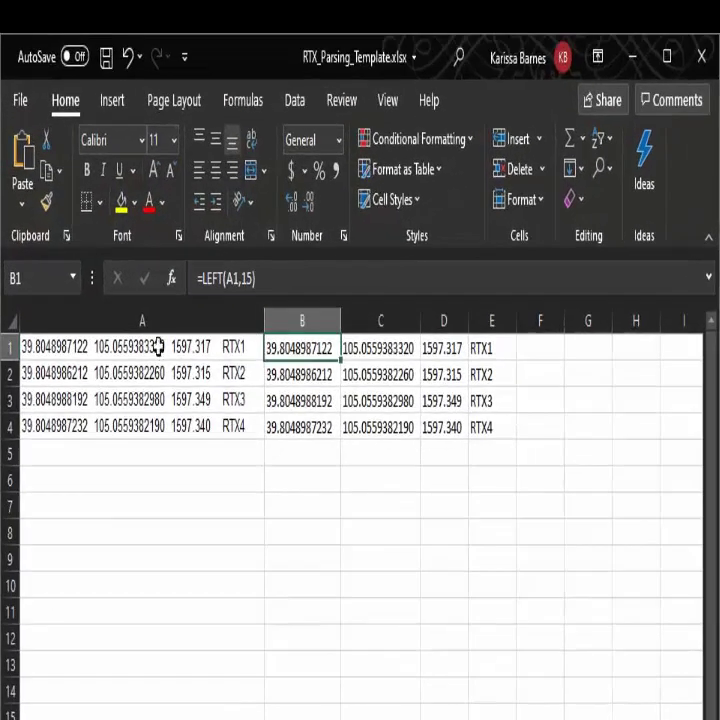
Step: Paste the four HTDP point lines into A1:A4, check the parsing formulas, and select B1:E4
{"action": "left_click_drag", "start_coordinate": [116, 298], "coordinate": [116, 348]}
{"action": "type", "text": "39.8048987122 105.0559383320 1597.317 RTX1 39.8048986212 105.0559382260 1597.315 RTX2 39.8048988192 105.0559382980 1597.349 RTX3 39.8048987232 105.0559382190 1597.340 RTX4"}
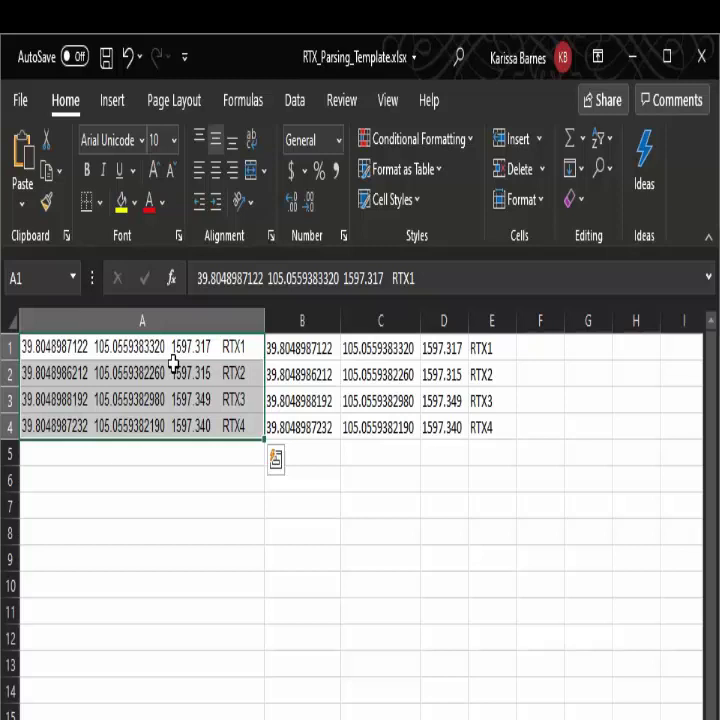
{"action": "left_click", "coordinate": [288, 350]}
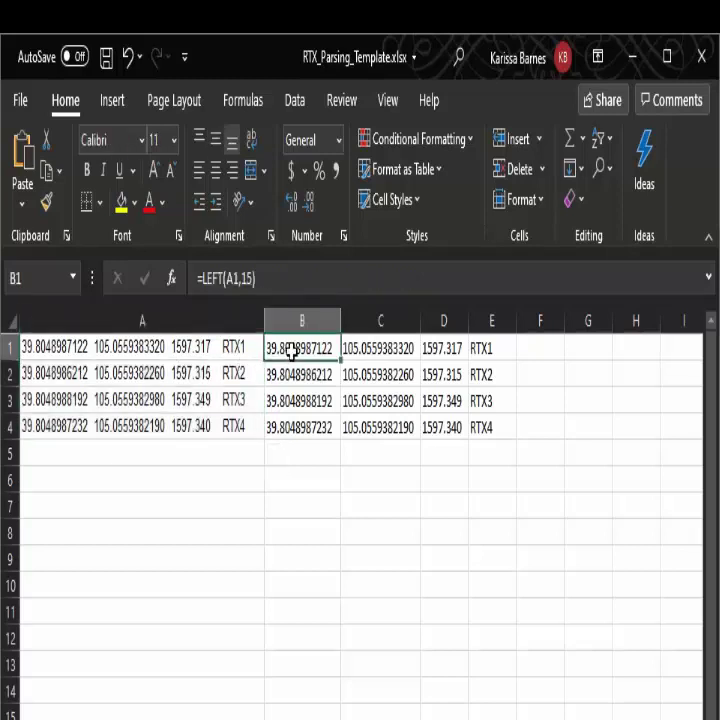
{"action": "left_click", "coordinate": [363, 350]}
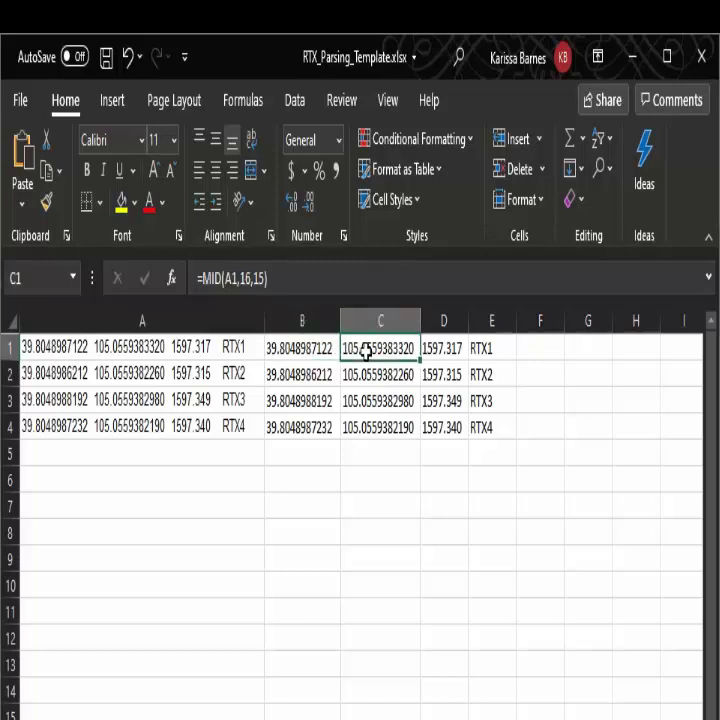
{"action": "left_click", "coordinate": [436, 350]}
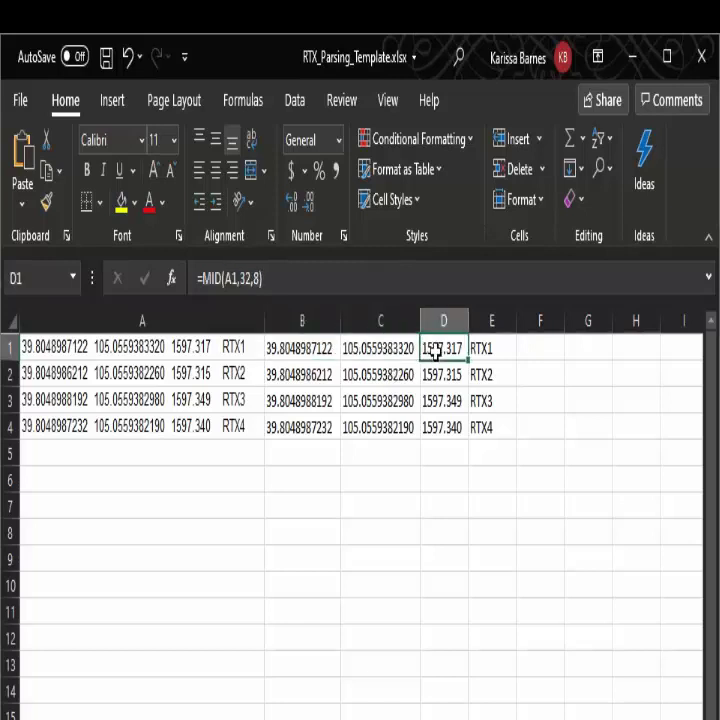
{"action": "left_click", "coordinate": [304, 348]}
{"action": "left_click_drag", "start_coordinate": [304, 348], "coordinate": [479, 426]}
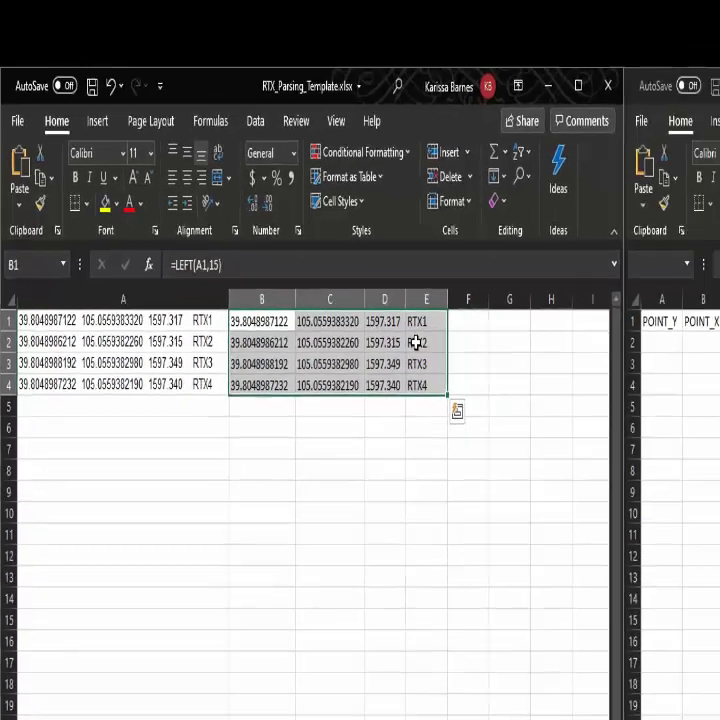
Step: Copy the parsed points and paste them as values into cell A2 of the processed workbook
{"action": "right_click", "coordinate": [479, 373]}
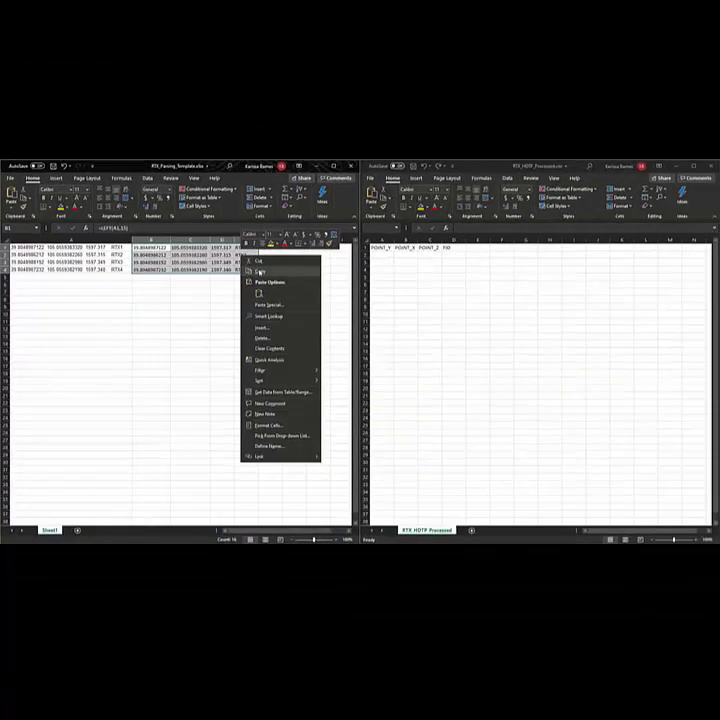
{"action": "left_click", "coordinate": [260, 271]}
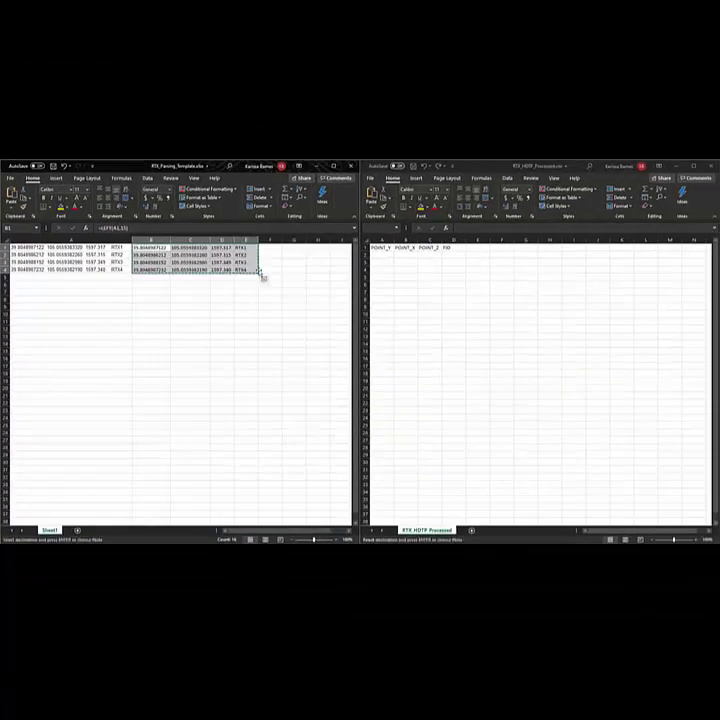
{"action": "left_click", "coordinate": [380, 255]}
{"action": "right_click", "coordinate": [380, 255]}
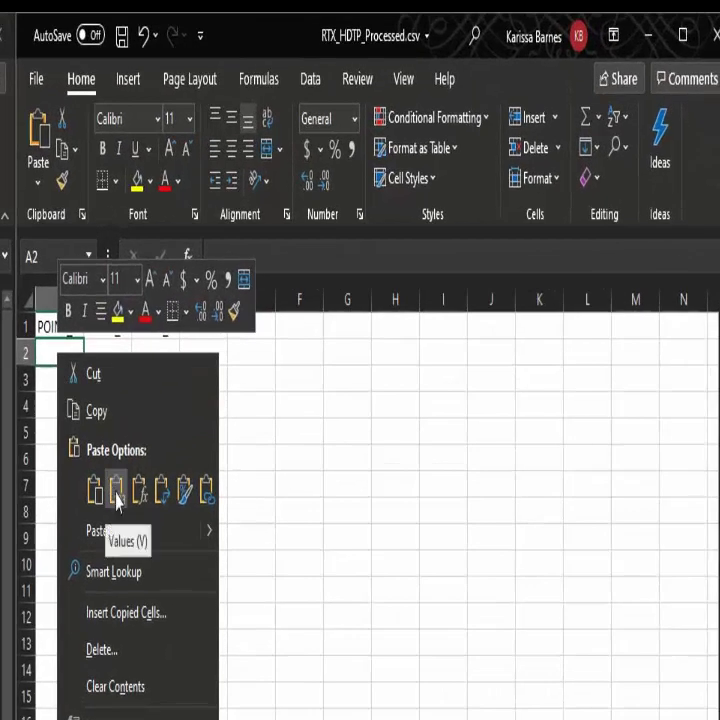
{"action": "left_click", "coordinate": [116, 492]}
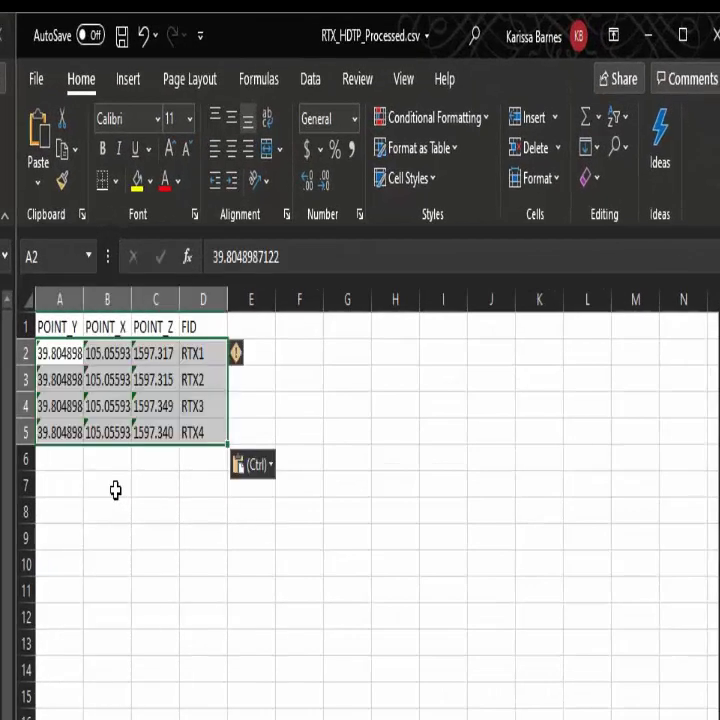
Step: Make the longitude values in B2 through B5 negative
{"action": "left_click", "coordinate": [96, 357]}
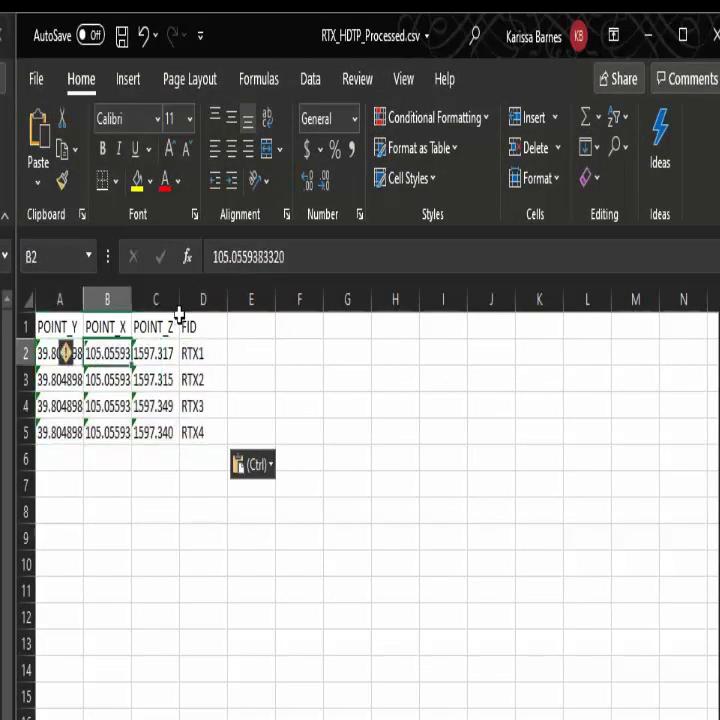
{"action": "left_click", "coordinate": [212, 257]}
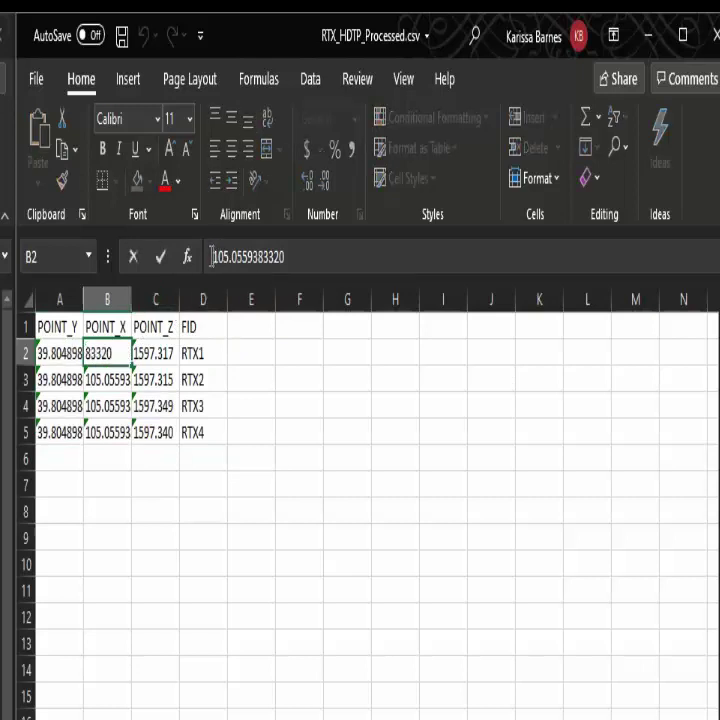
{"action": "type", "text": "-"}
{"action": "key", "text": "Return"}
{"action": "left_click", "coordinate": [212, 257]}
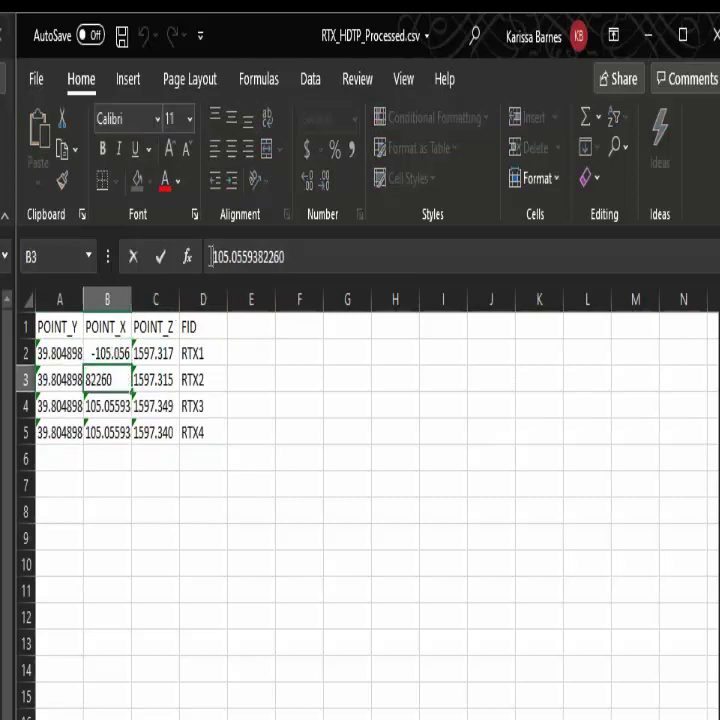
{"action": "type", "text": "-"}
{"action": "key", "text": "Return"}
{"action": "left_click", "coordinate": [212, 257]}
{"action": "type", "text": "-"}
{"action": "key", "text": "Return"}
{"action": "left_click", "coordinate": [212, 257]}
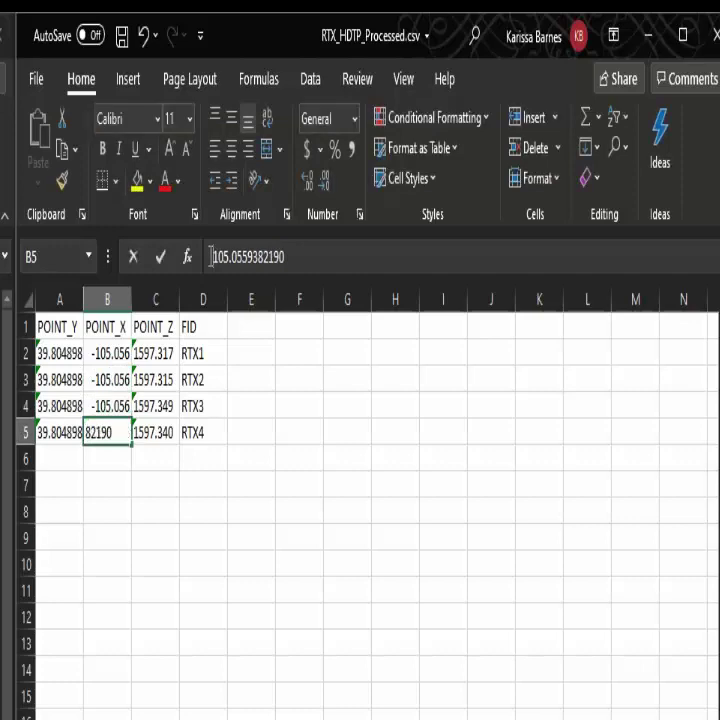
{"action": "type", "text": "-"}
{"action": "key", "text": "Return"}
Step: Begin saving the workbook as CSV file RTX_HDTP_Processed in the RTX_CenterPoint folder
{"action": "left_click", "coordinate": [40, 84]}
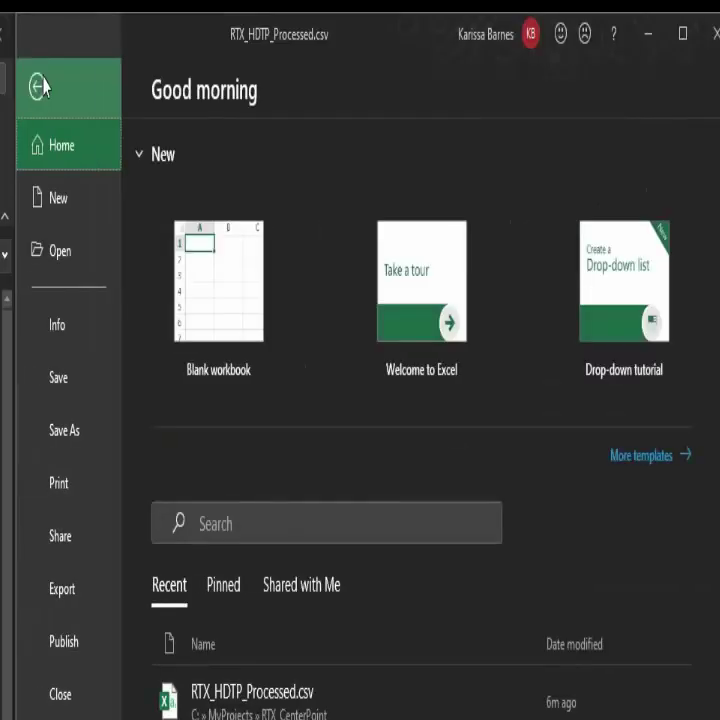
{"action": "left_click", "coordinate": [80, 435]}
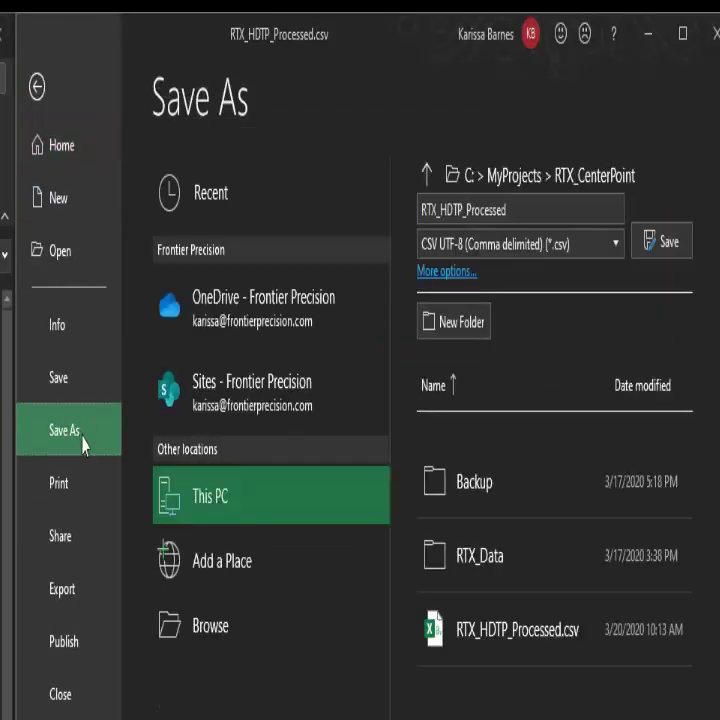
{"action": "left_click", "coordinate": [244, 630]}
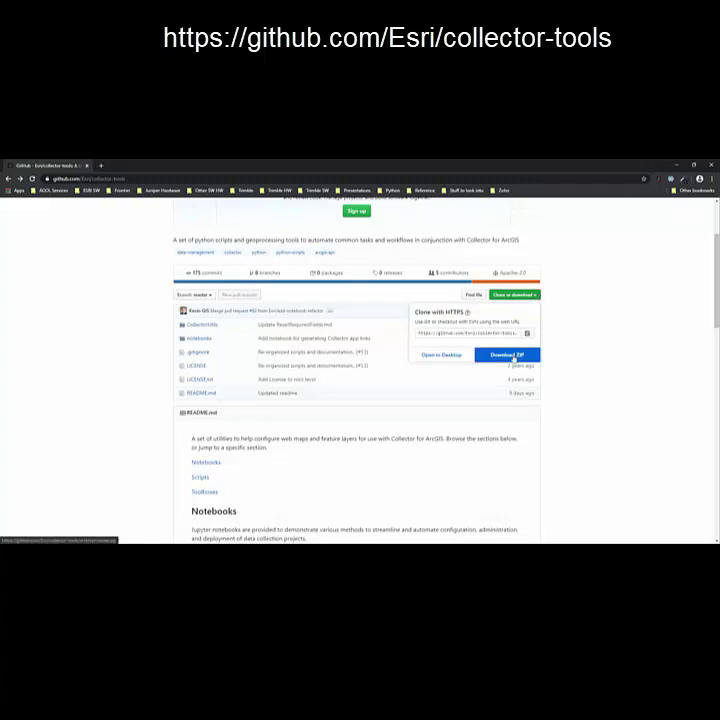
Step: Download the Esri/collector-tools repository as a ZIP from Clone or download
{"action": "left_click", "coordinate": [506, 355]}
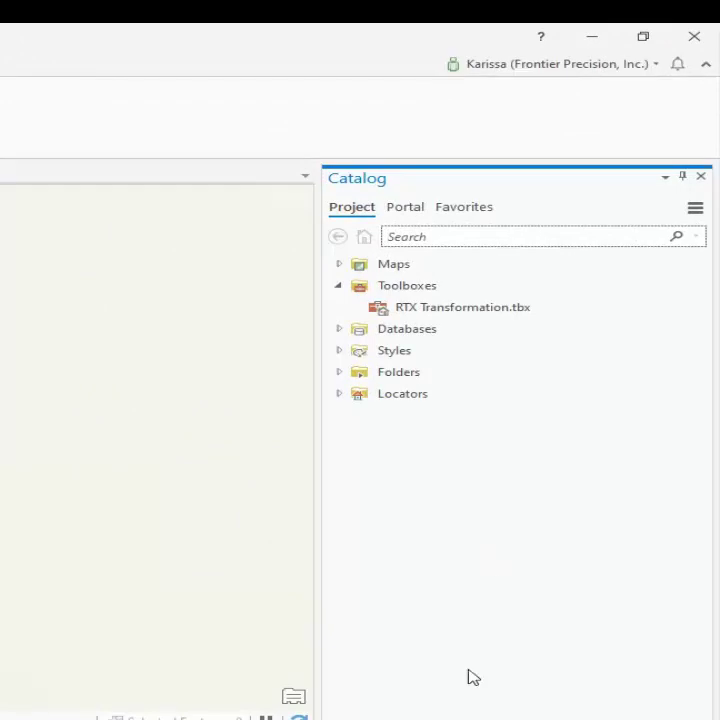
Step: Add CollectorUtils_Pro.tbx from the downloaded CollectorUtils folder and expand its GeneralUtils toolset
{"action": "right_click", "coordinate": [431, 288]}
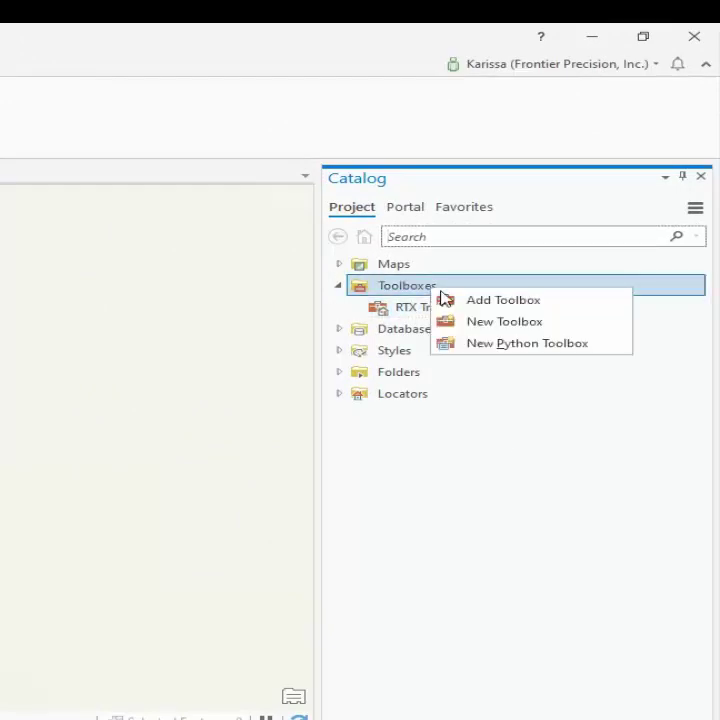
{"action": "left_click", "coordinate": [487, 300]}
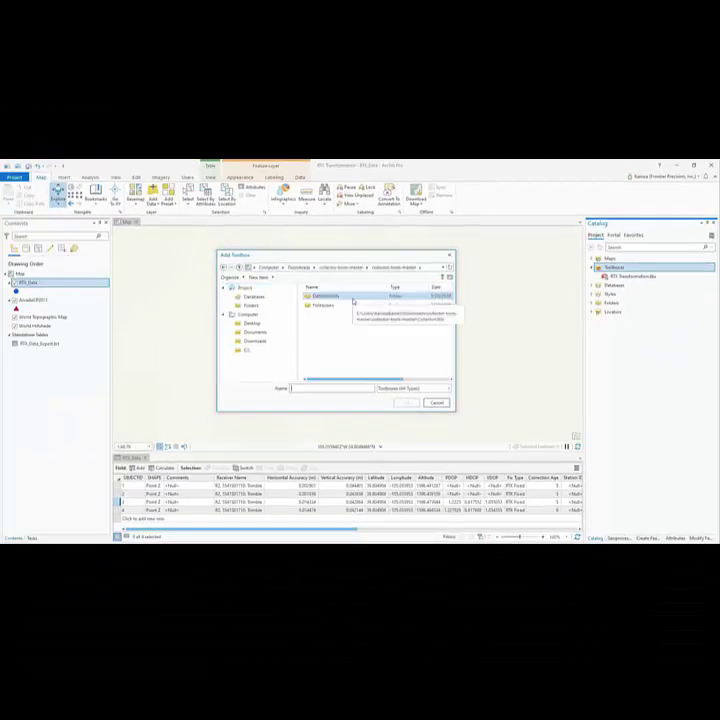
{"action": "double_click", "coordinate": [352, 300]}
{"action": "double_click", "coordinate": [347, 316]}
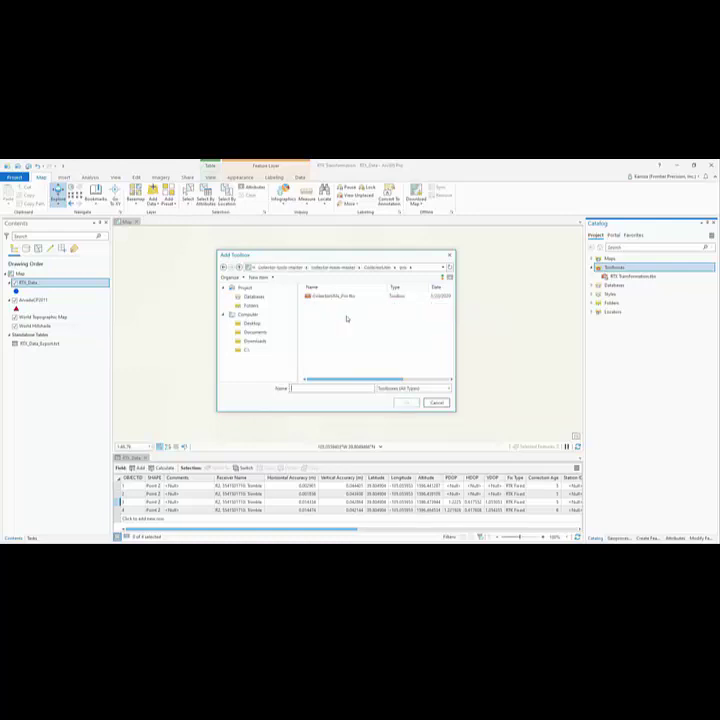
{"action": "left_click", "coordinate": [345, 297]}
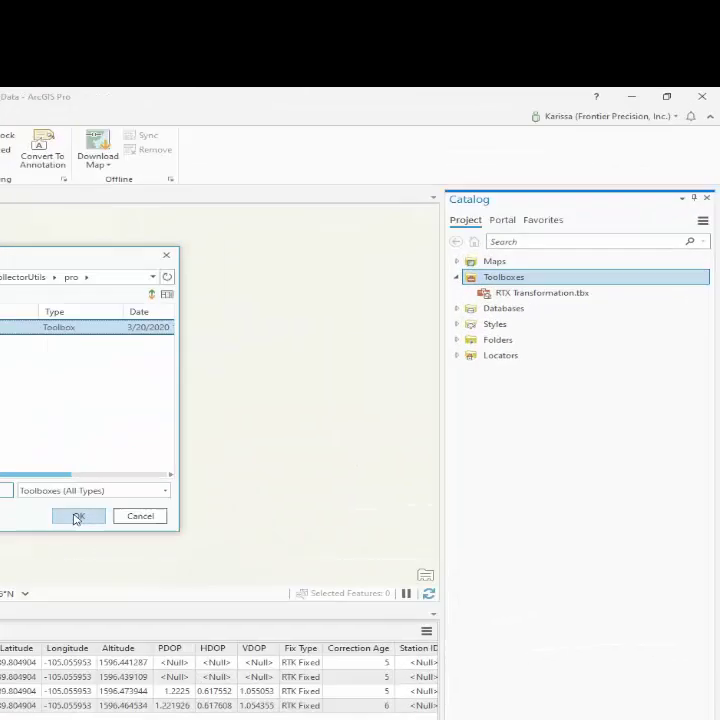
{"action": "left_click", "coordinate": [78, 516]}
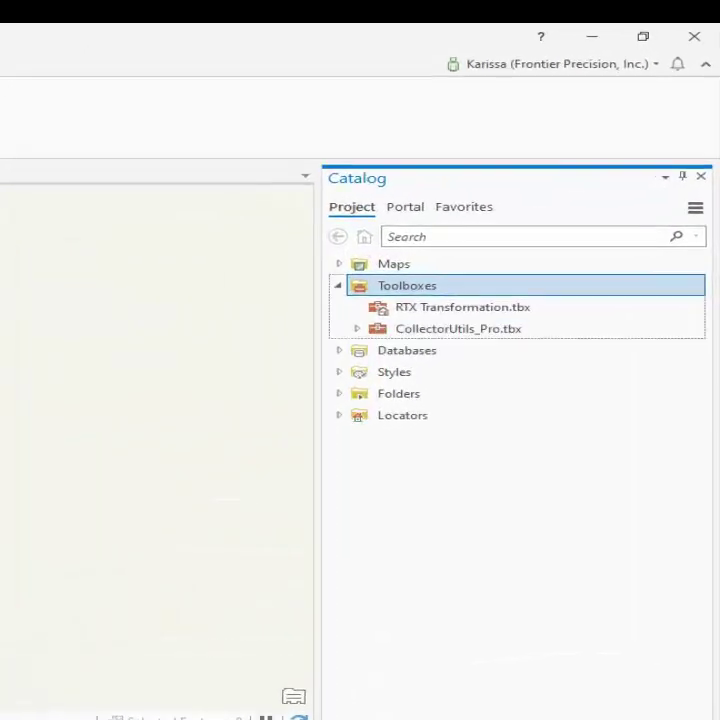
{"action": "left_click", "coordinate": [357, 328]}
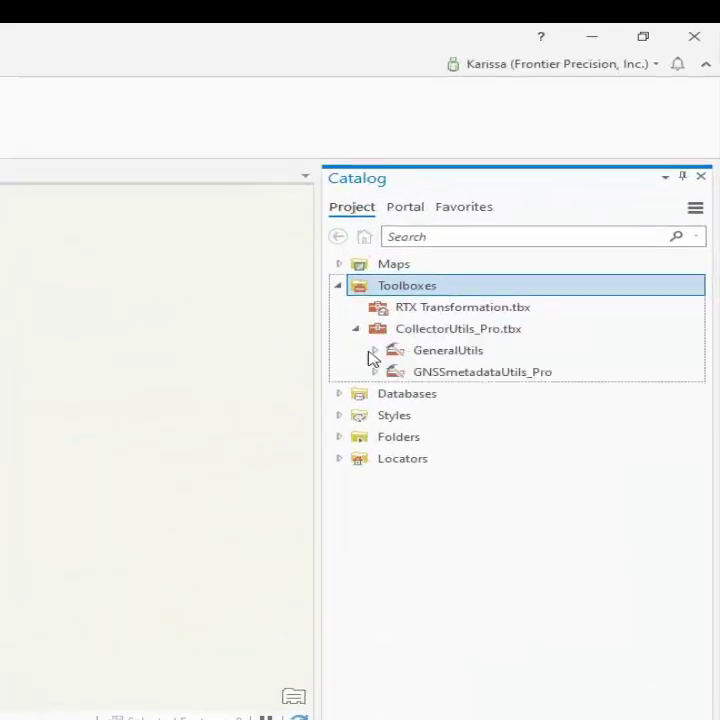
{"action": "left_click", "coordinate": [373, 350]}
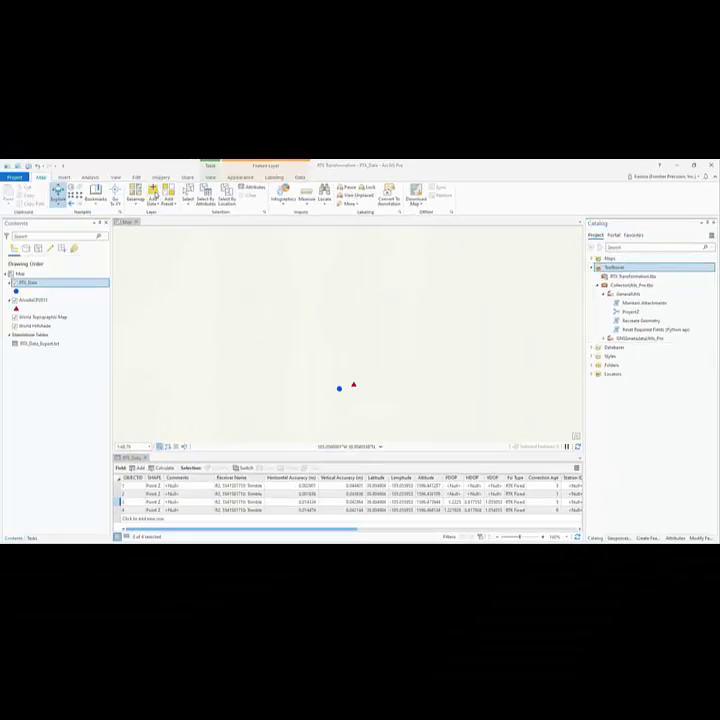
Step: Add the RTX_HDTP_Processed.csv table to the map
{"action": "left_click", "coordinate": [153, 193]}
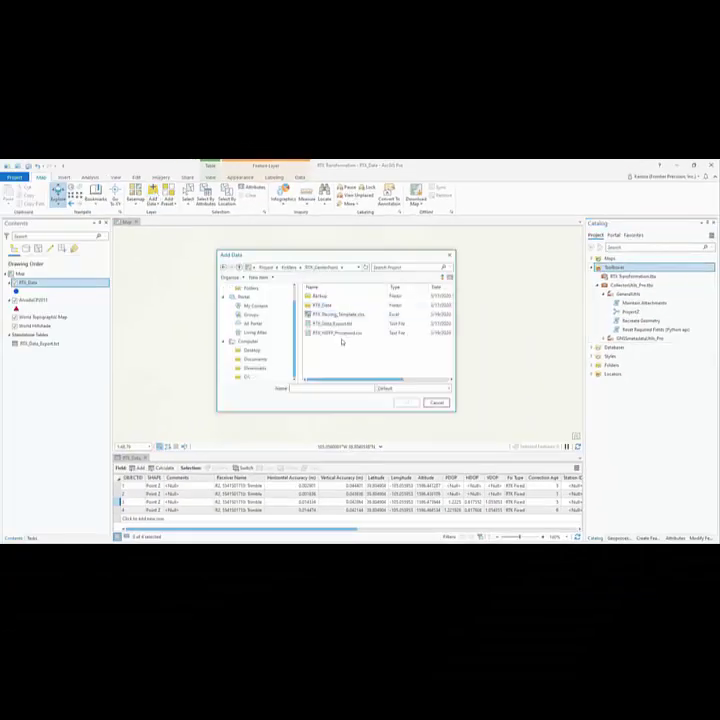
{"action": "left_click", "coordinate": [347, 333]}
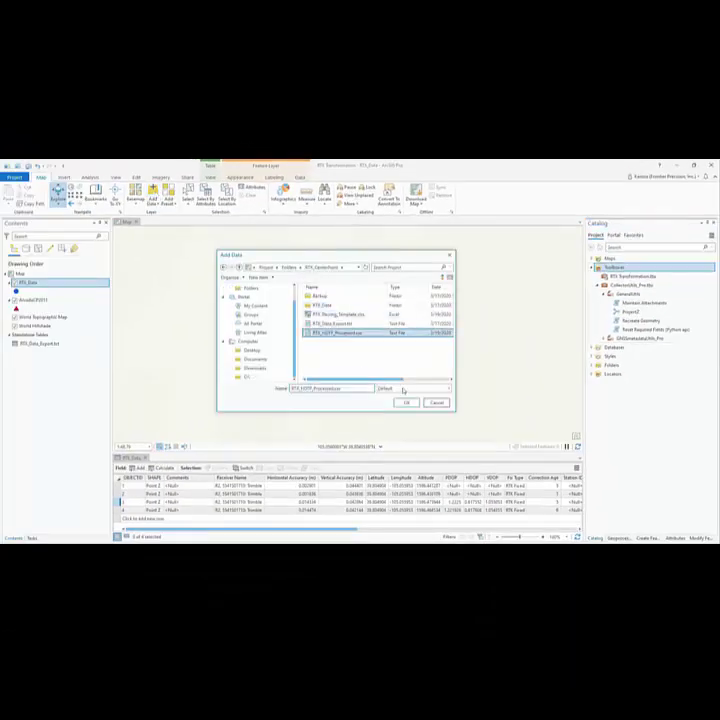
{"action": "left_click", "coordinate": [407, 403]}
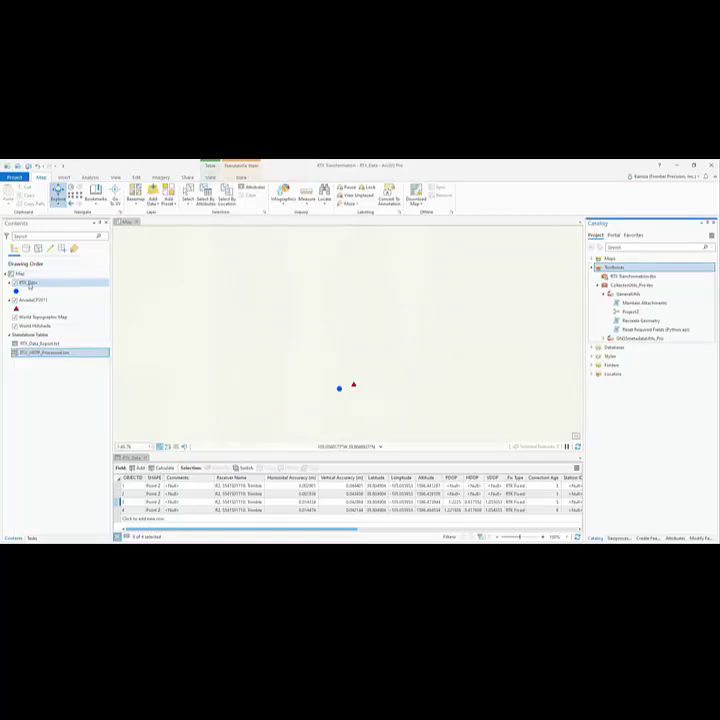
Step: Join RTX_HDTP_Processed.csv to the RTX_Data layer on the FID field
{"action": "right_click", "coordinate": [30, 285]}
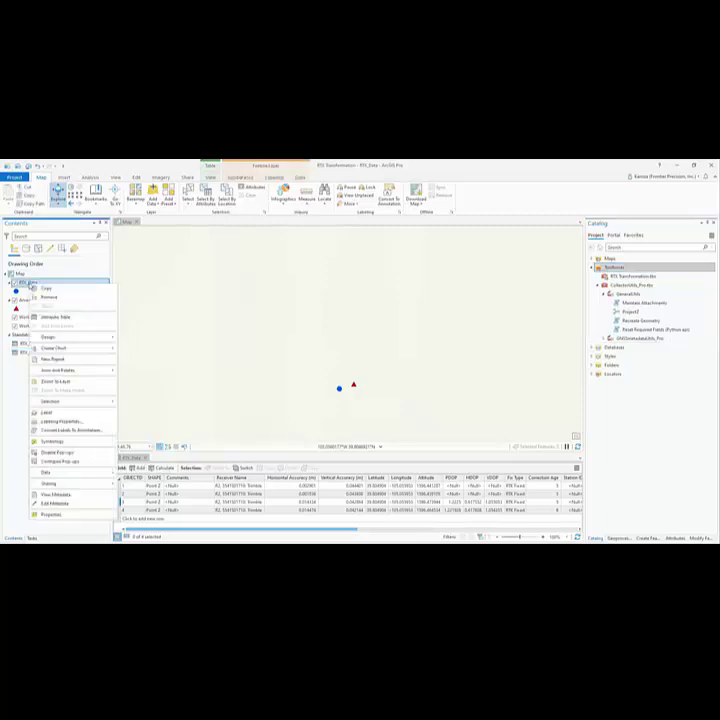
{"action": "mouse_move", "coordinate": [110, 371]}
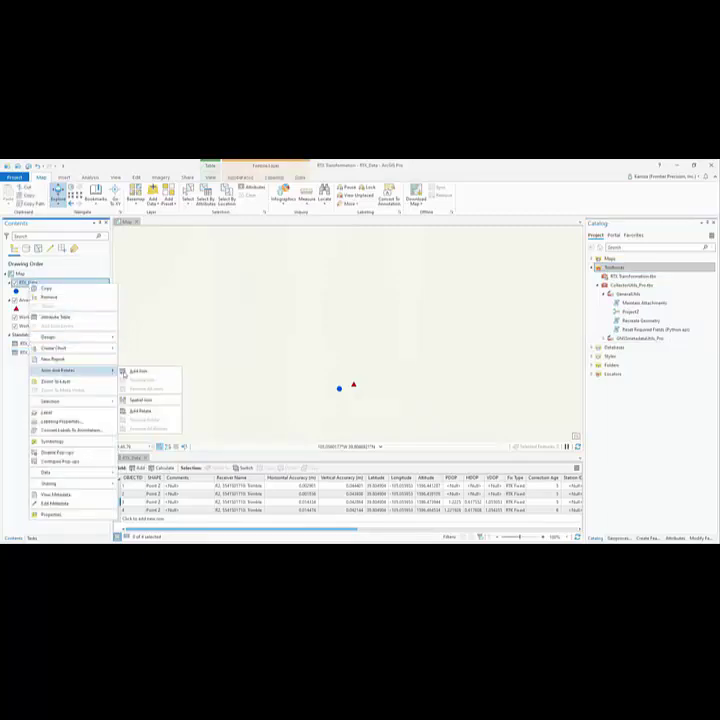
{"action": "left_click", "coordinate": [136, 371]}
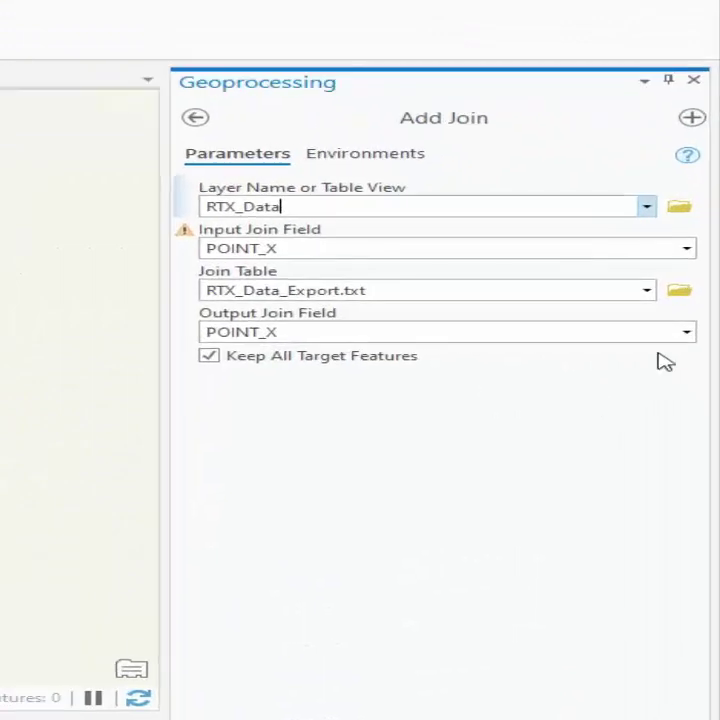
{"action": "left_click", "coordinate": [646, 290]}
{"action": "left_click", "coordinate": [622, 338]}
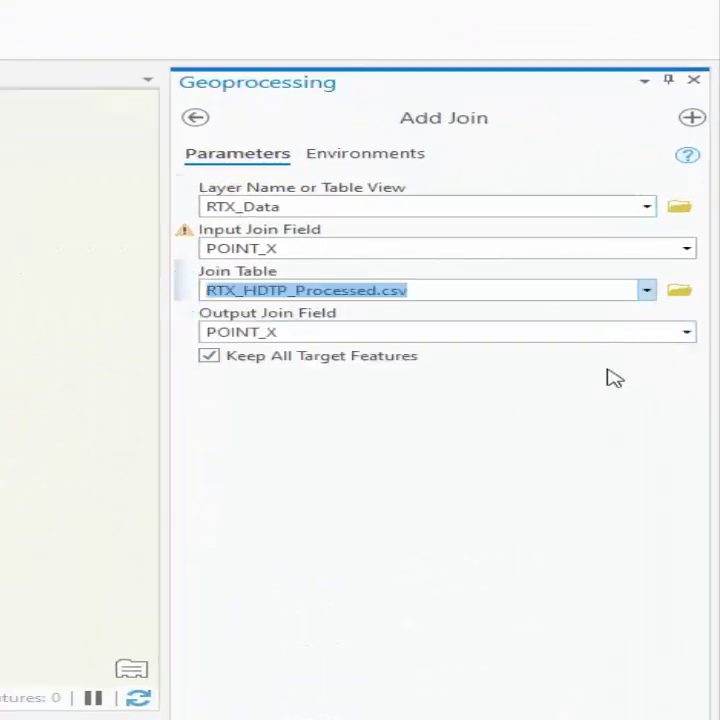
{"action": "left_click", "coordinate": [686, 250]}
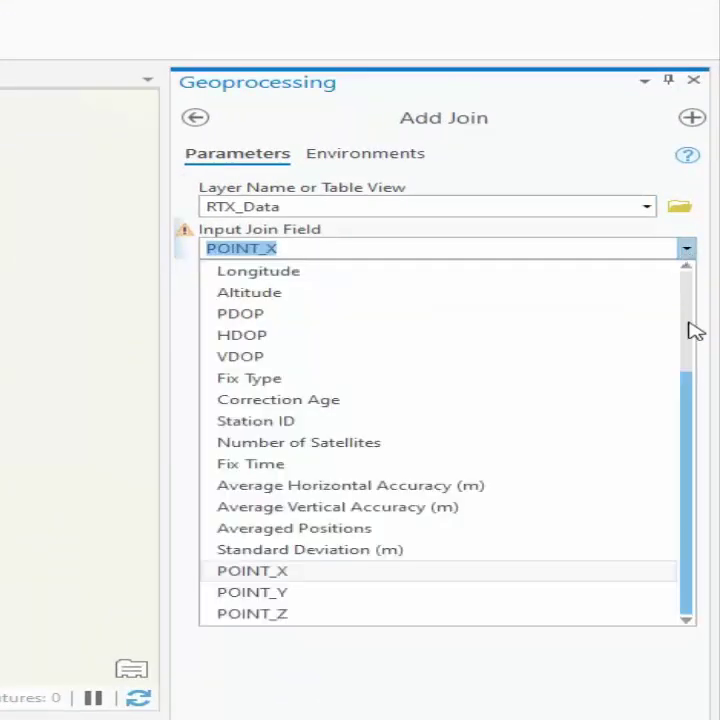
{"action": "scroll", "coordinate": [575, 292], "scroll_direction": "up", "scroll_amount": 3}
{"action": "left_click", "coordinate": [575, 292]}
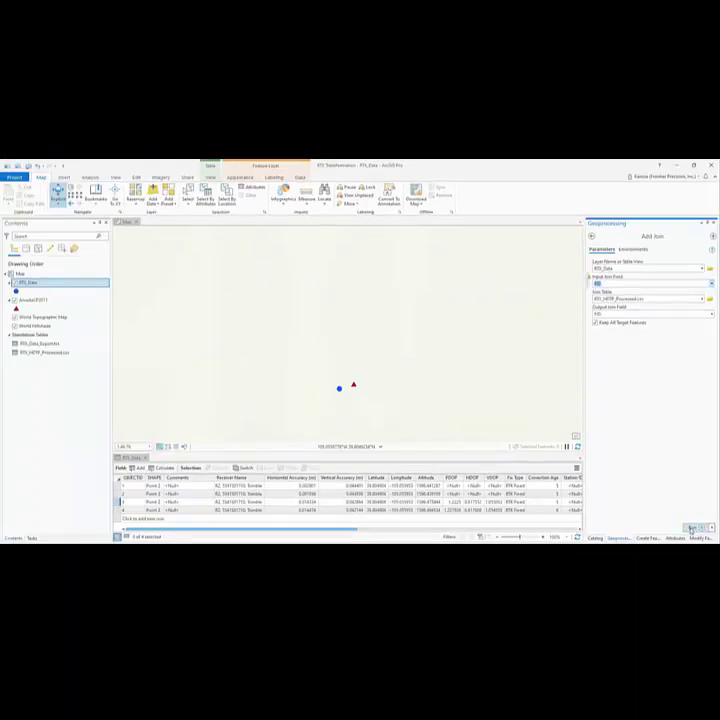
{"action": "left_click", "coordinate": [692, 529]}
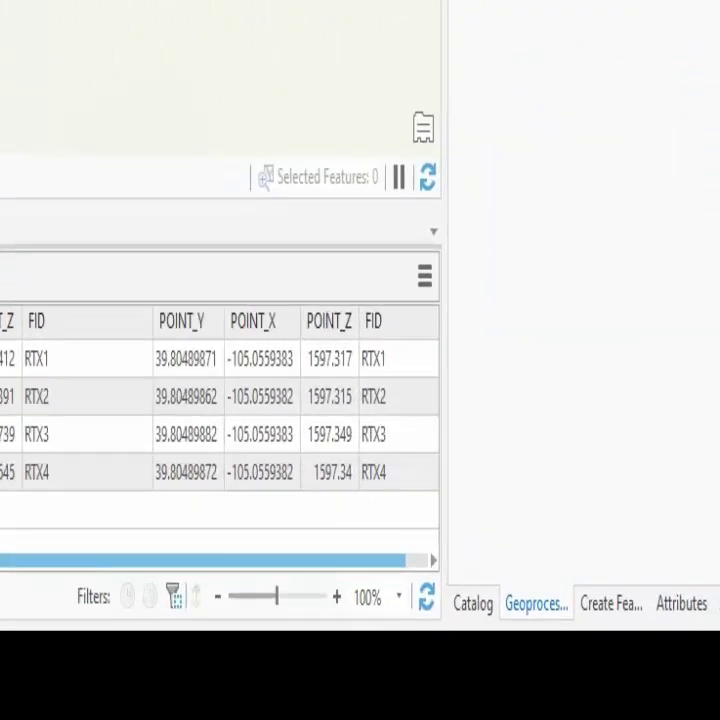
Step: Overwrite RTX_Data's POINT_X with the joined CSV's POINT_X values using Calculate Field
{"action": "right_click", "coordinate": [234, 442]}
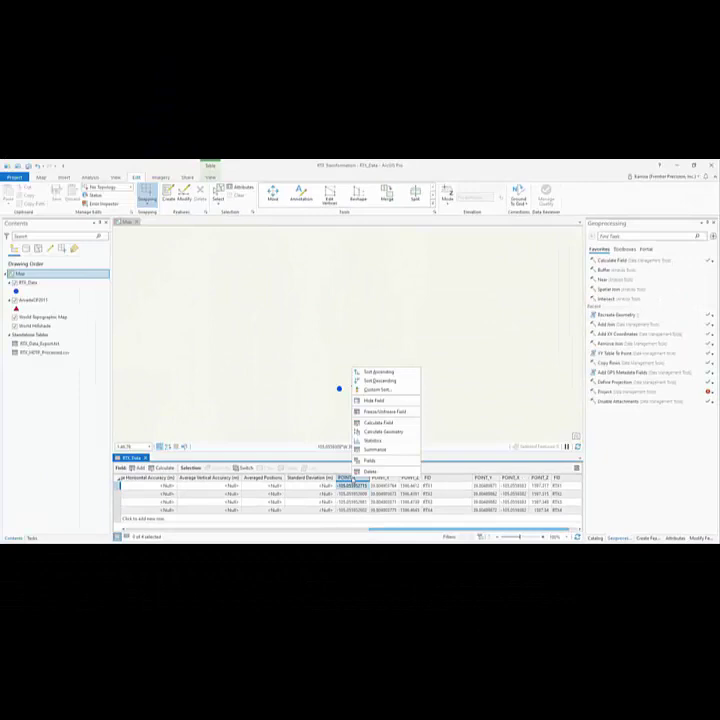
{"action": "left_click", "coordinate": [378, 422]}
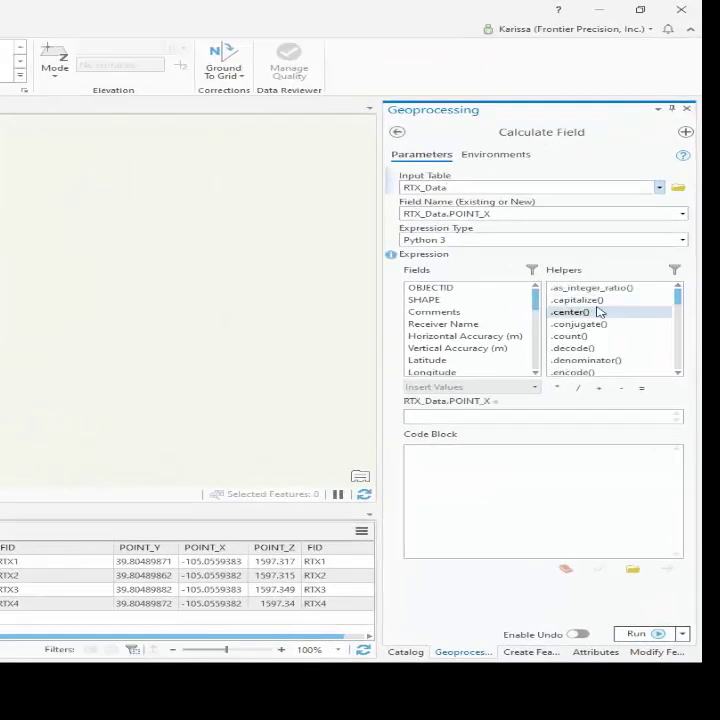
{"action": "left_click_drag", "start_coordinate": [536, 294], "coordinate": [536, 357]}
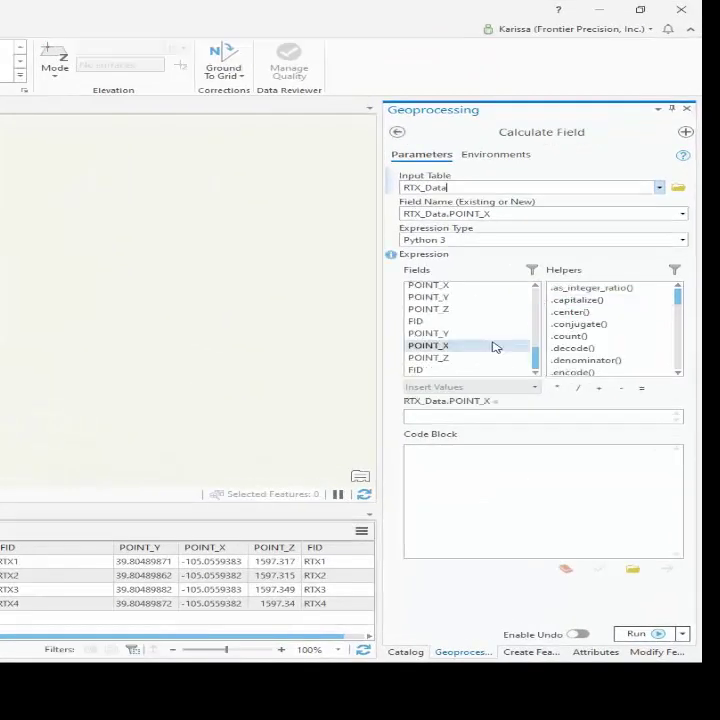
{"action": "double_click", "coordinate": [493, 346]}
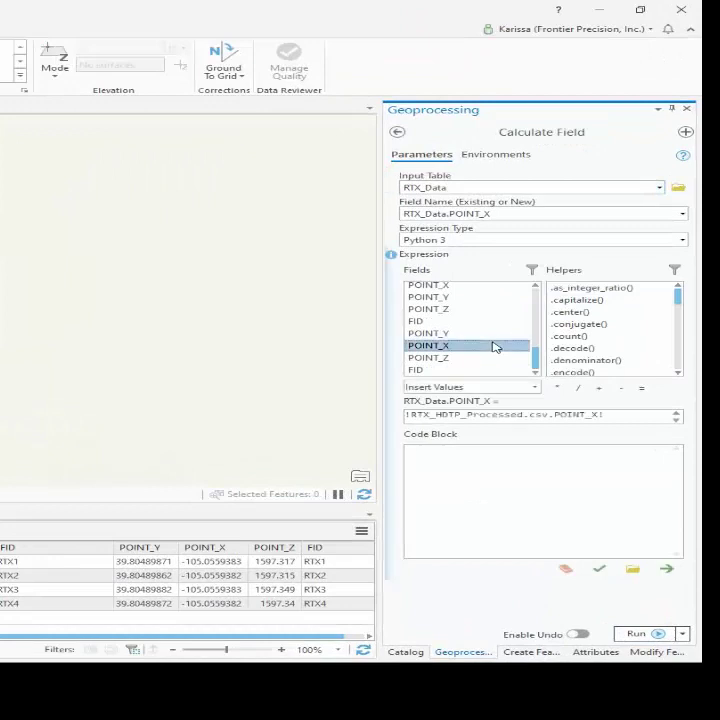
{"action": "left_click", "coordinate": [638, 632]}
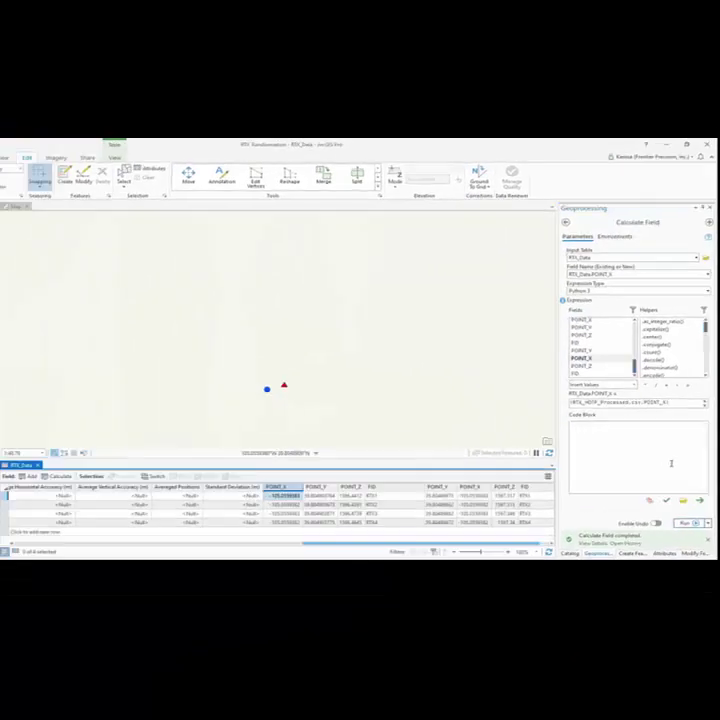
{"action": "left_click", "coordinate": [382, 478]}
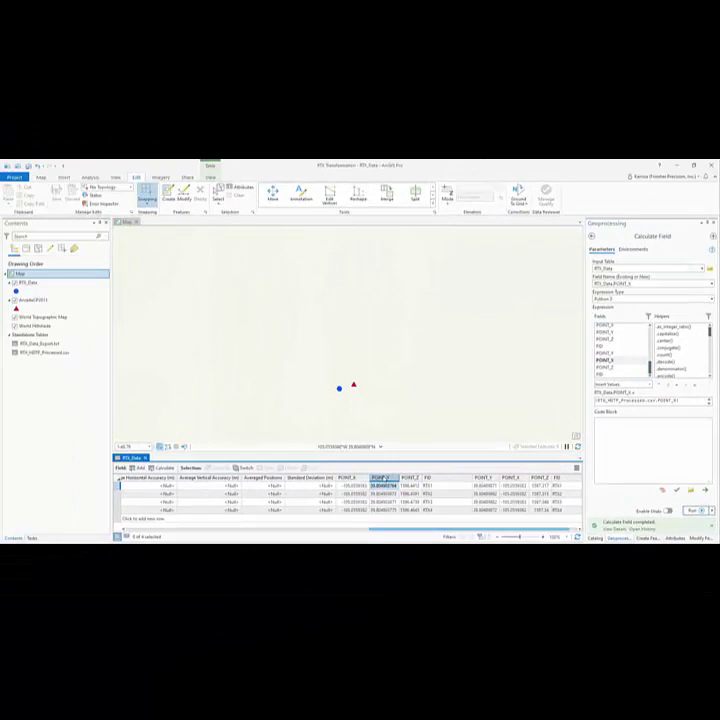
Step: Calculate RTX_Data's POINT_Y from the joined CSV's POINT_Y field
{"action": "right_click", "coordinate": [382, 478]}
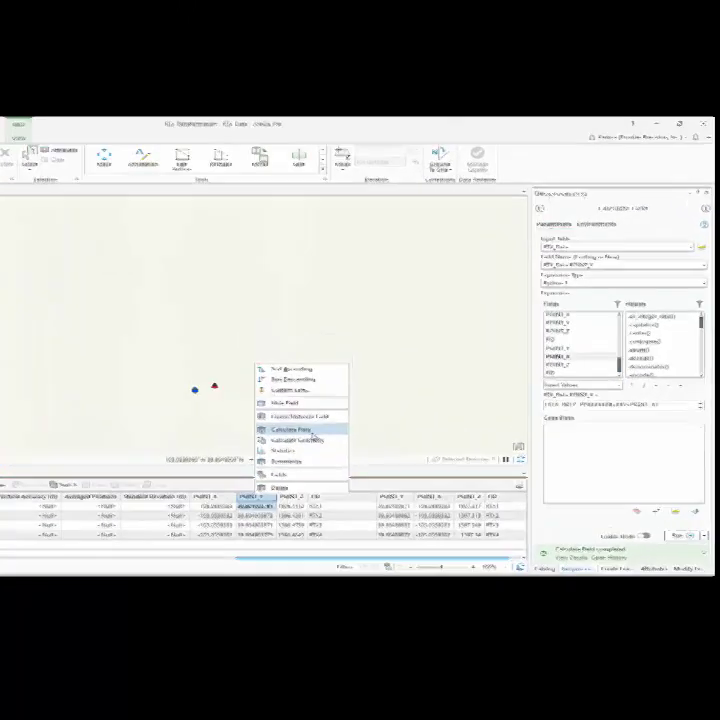
{"action": "left_click", "coordinate": [415, 431]}
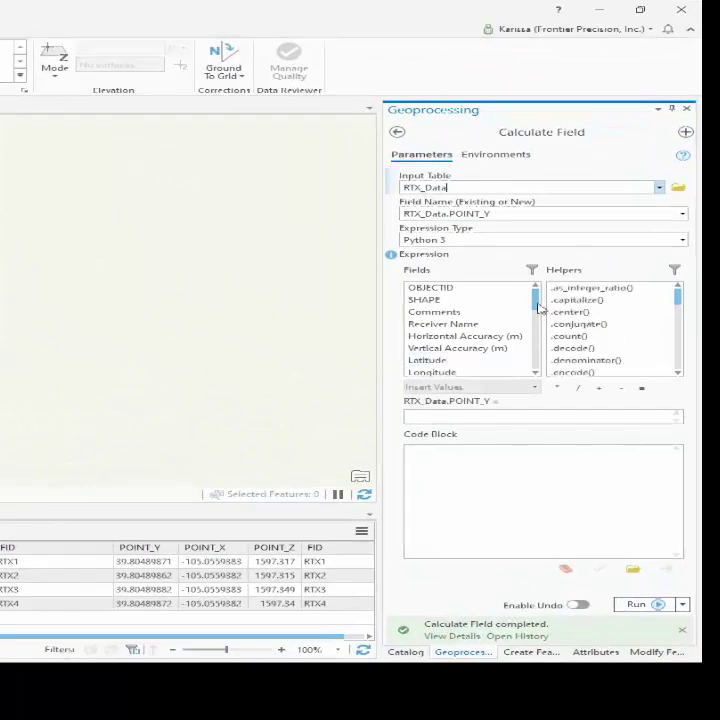
{"action": "left_click_drag", "start_coordinate": [566, 308], "coordinate": [565, 372]}
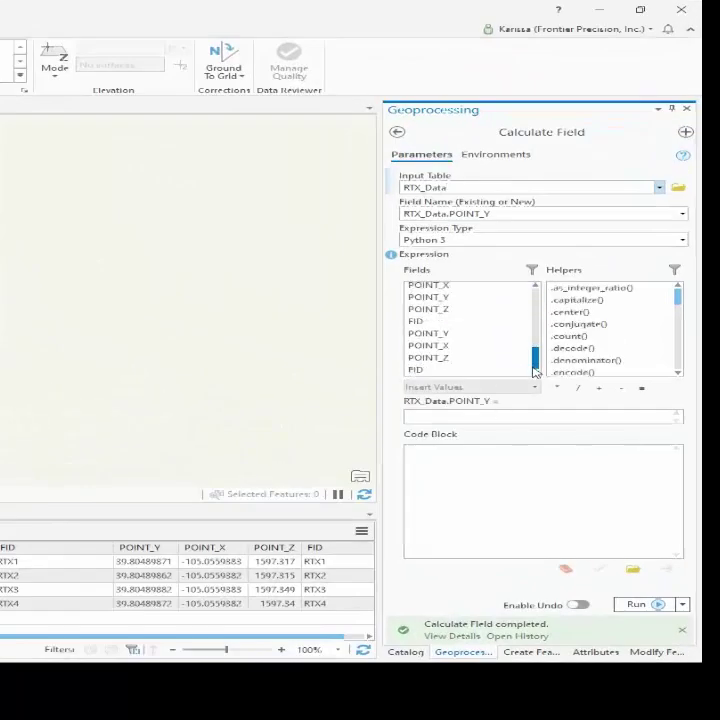
{"action": "double_click", "coordinate": [470, 334]}
{"action": "left_click", "coordinate": [652, 606]}
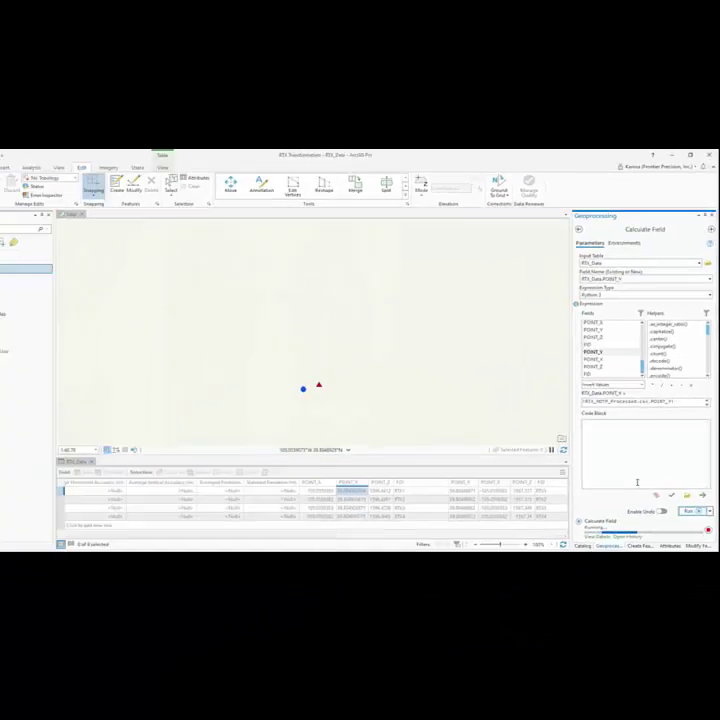
Step: Calculate RTX_Data's POINT_Z from the joined CSV's POINT_Z field
{"action": "left_click", "coordinate": [410, 485]}
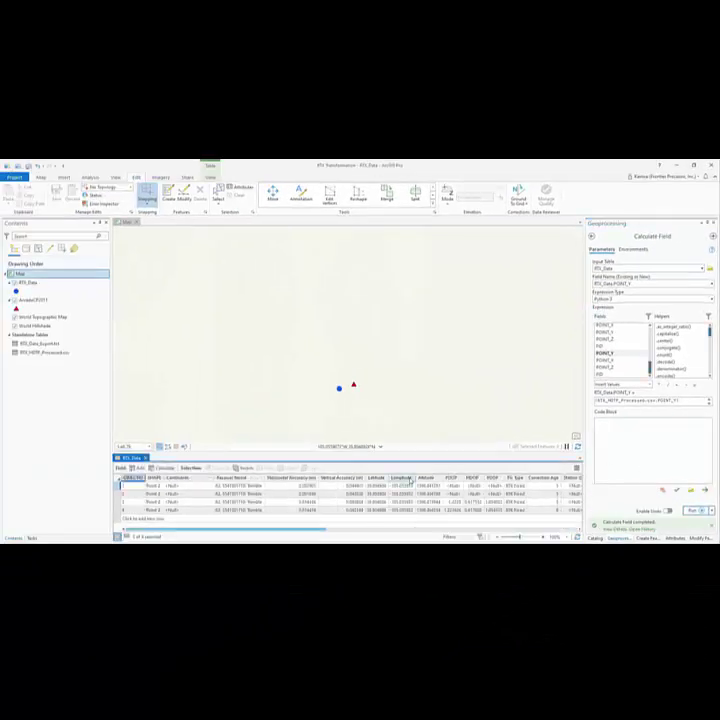
{"action": "right_click", "coordinate": [410, 478]}
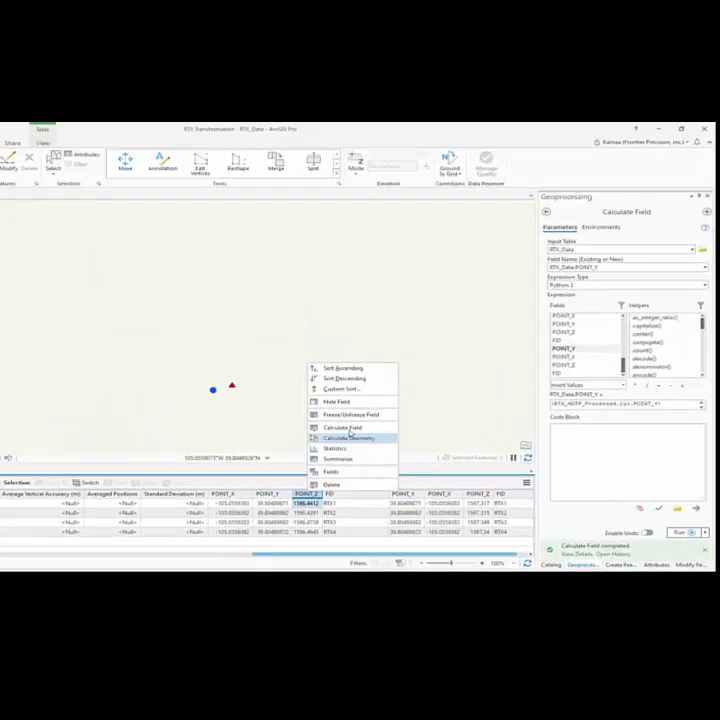
{"action": "left_click", "coordinate": [431, 419]}
{"action": "left_click_drag", "start_coordinate": [538, 300], "coordinate": [535, 368]}
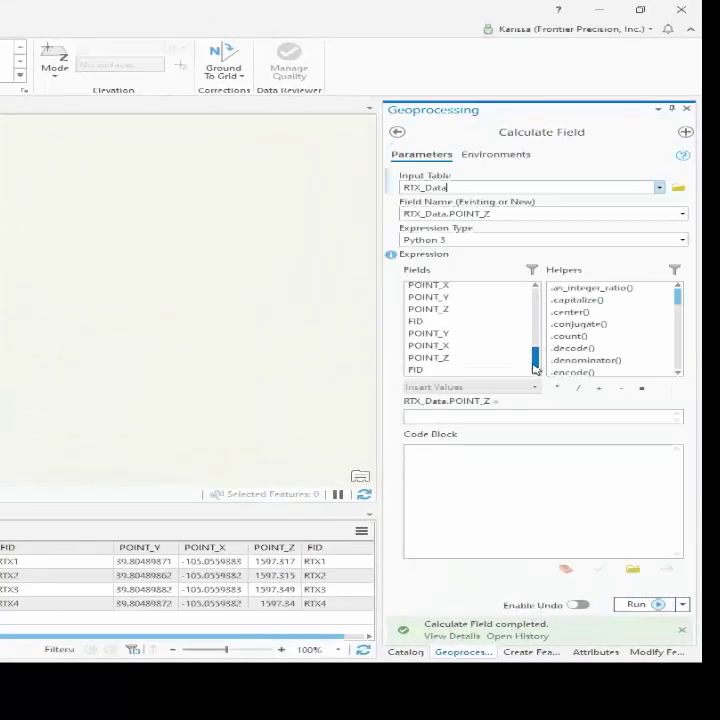
{"action": "double_click", "coordinate": [428, 357]}
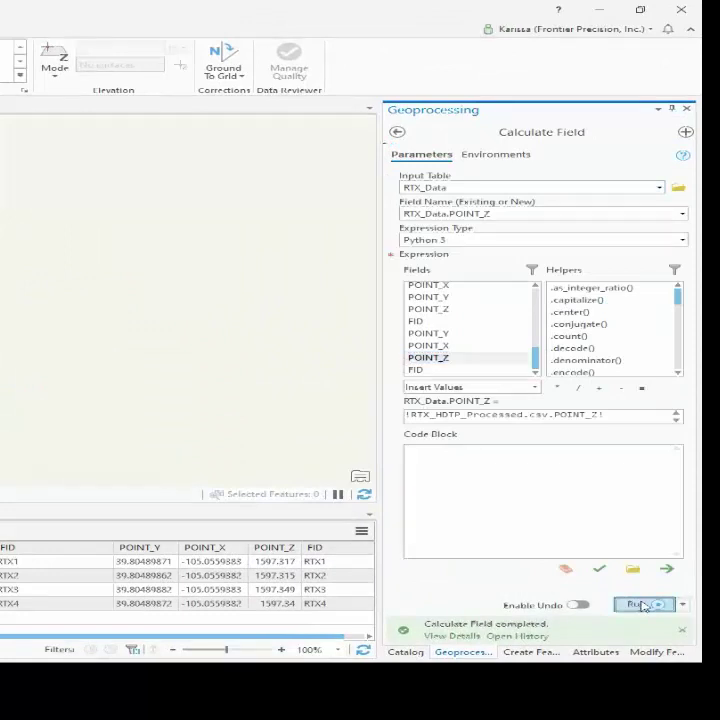
{"action": "left_click", "coordinate": [643, 604]}
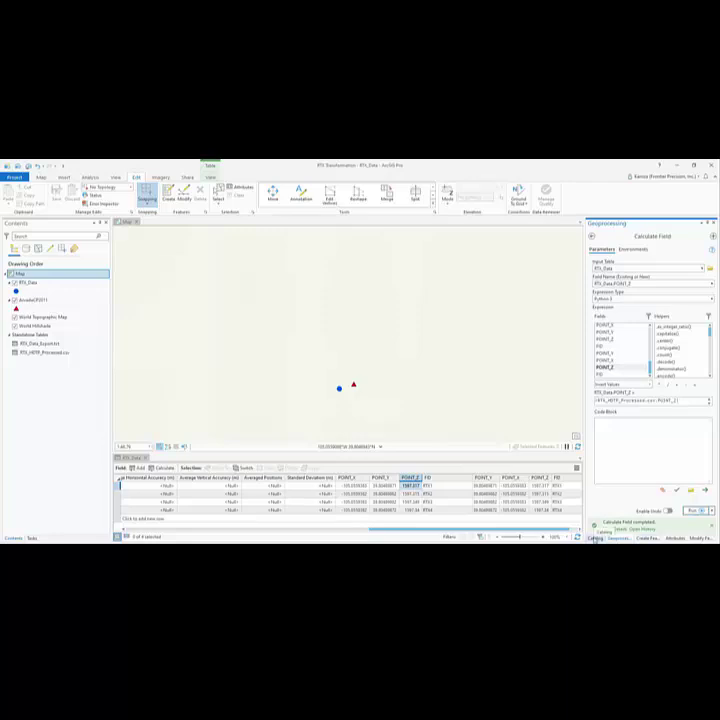
Step: Open the Recreate Geometry tool from the project toolboxes with RTX_Data as input features
{"action": "left_click", "coordinate": [596, 539]}
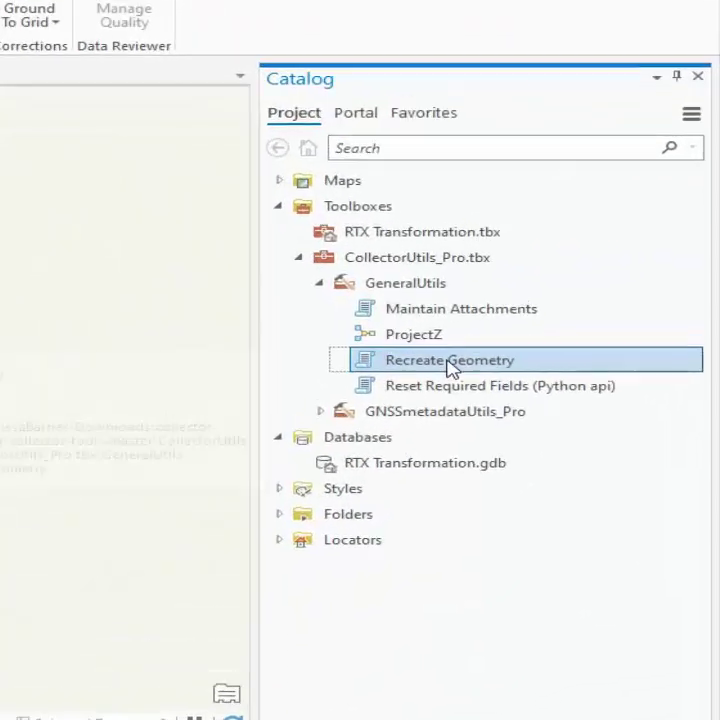
{"action": "double_click", "coordinate": [640, 320]}
{"action": "left_click", "coordinate": [682, 199]}
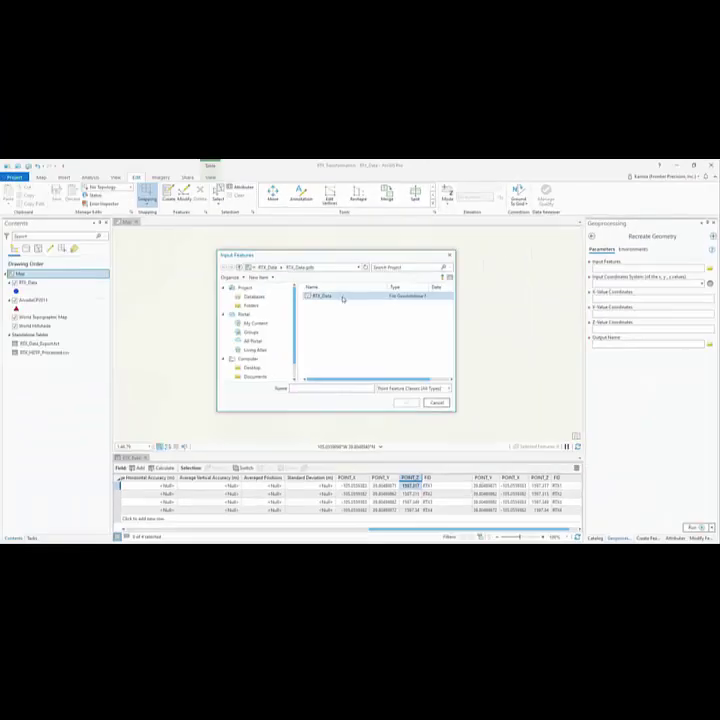
{"action": "left_click", "coordinate": [342, 298]}
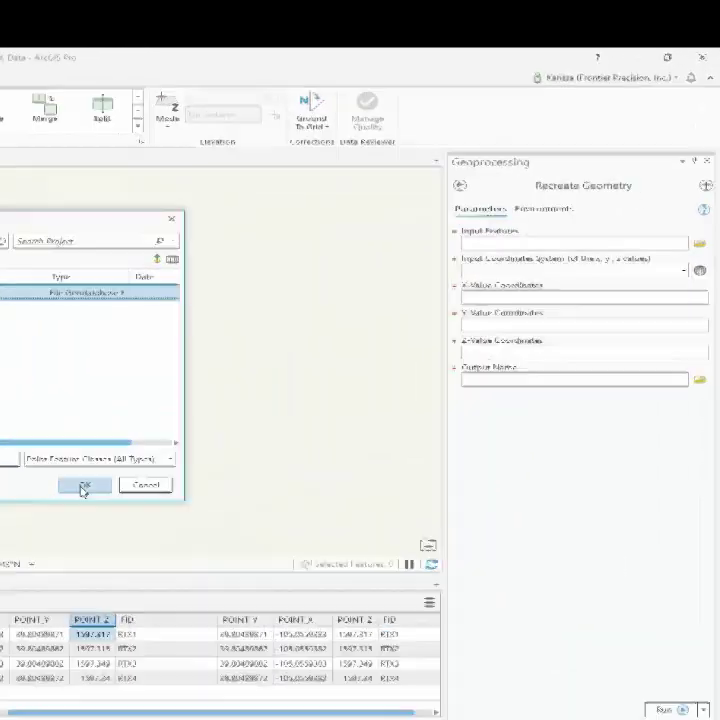
{"action": "left_click", "coordinate": [405, 403]}
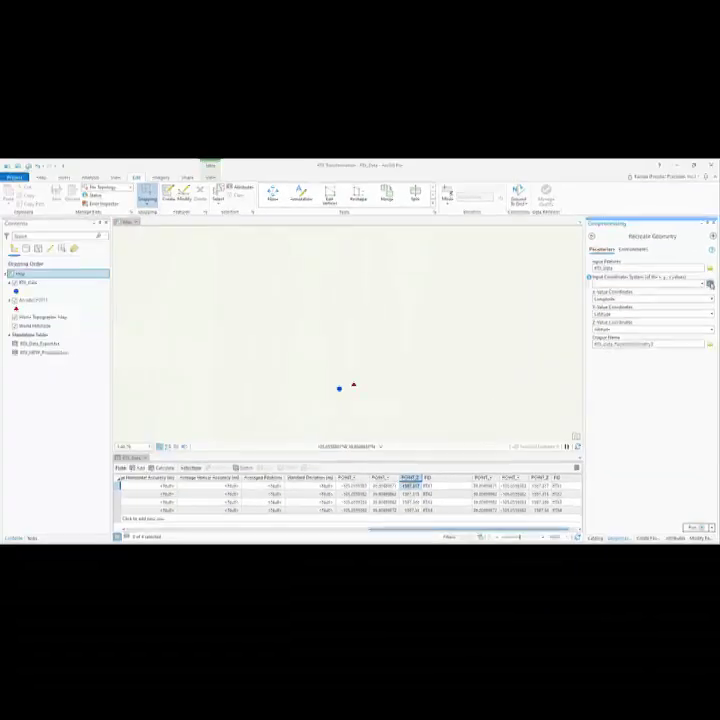
Step: Set the input coordinate system to NAD 1983 (2011), with the ellipsoidal NAD 1983 2011 vertical system
{"action": "left_click", "coordinate": [697, 268]}
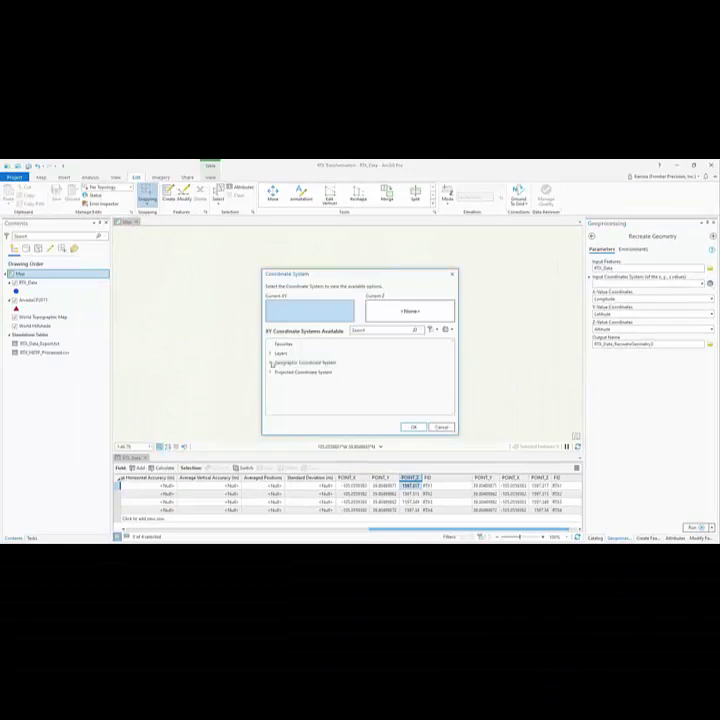
{"action": "left_click", "coordinate": [271, 363]}
{"action": "scroll", "coordinate": [281, 366], "scroll_direction": "down", "scroll_amount": 5}
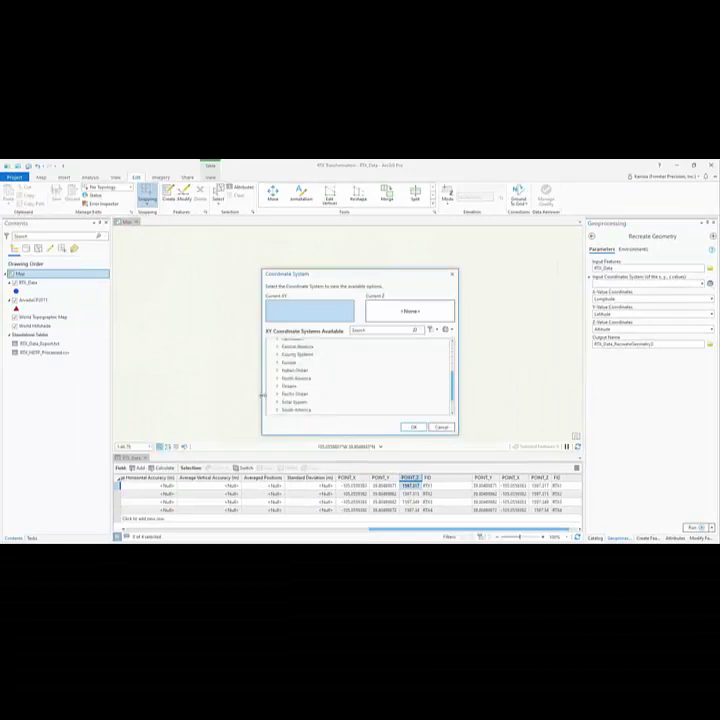
{"action": "left_click", "coordinate": [278, 379]}
{"action": "scroll", "coordinate": [272, 380], "scroll_direction": "down", "scroll_amount": 5}
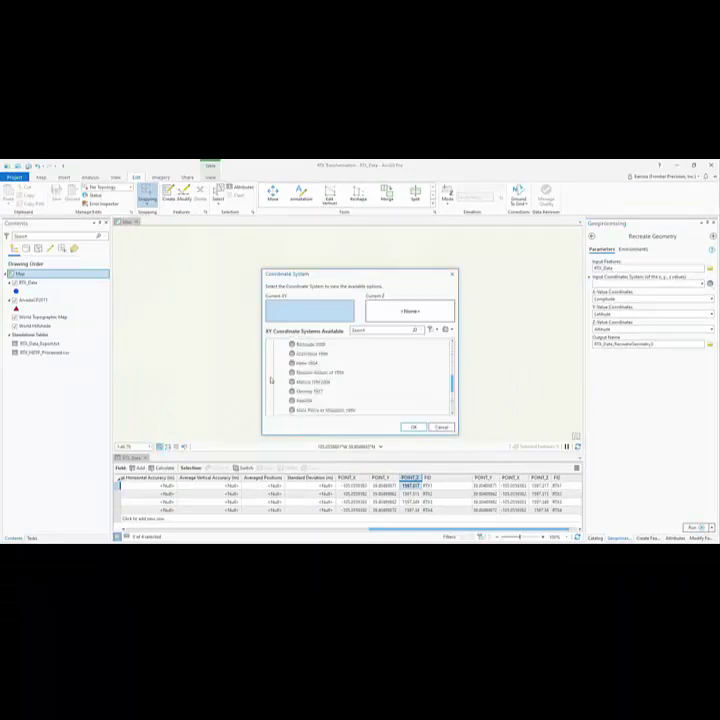
{"action": "left_click", "coordinate": [285, 400]}
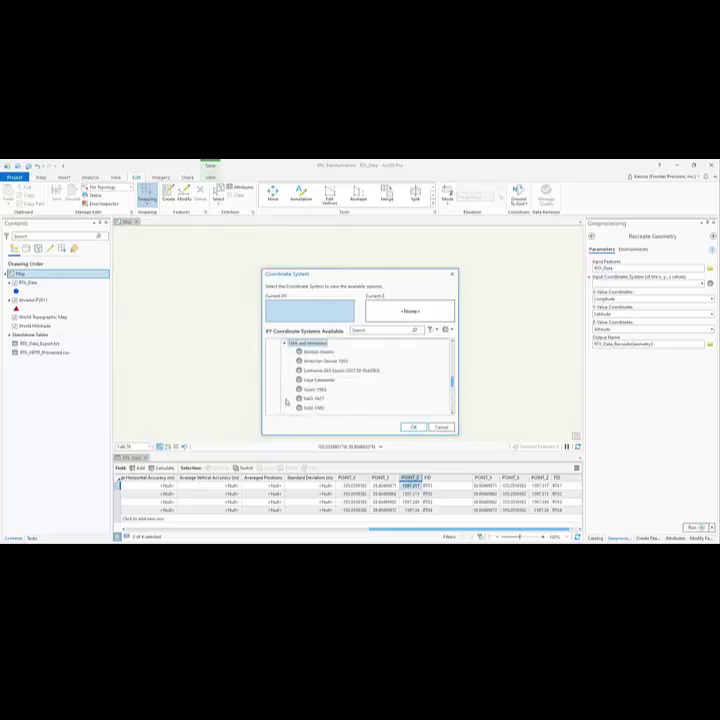
{"action": "scroll", "coordinate": [287, 402], "scroll_direction": "down", "scroll_amount": 2}
{"action": "left_click", "coordinate": [318, 382]}
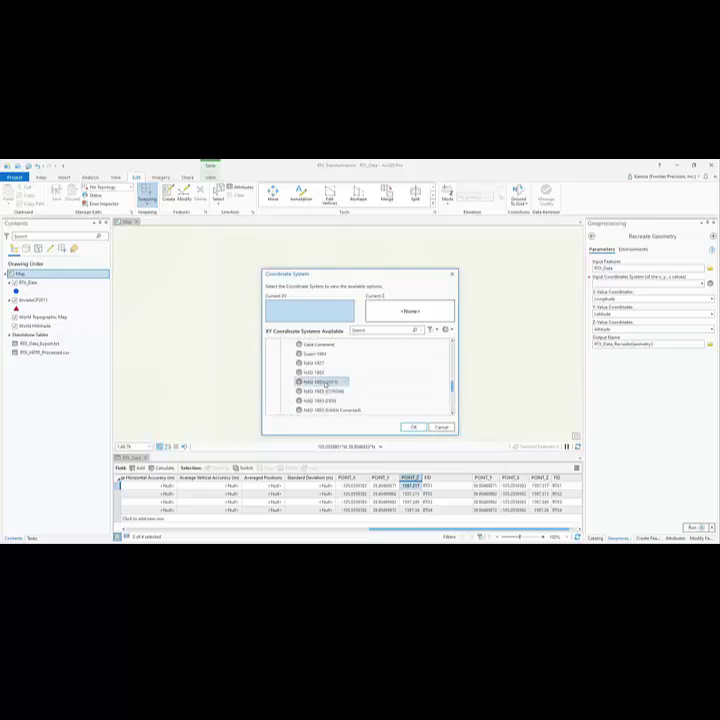
{"action": "left_click", "coordinate": [429, 318]}
{"action": "left_click", "coordinate": [272, 371]}
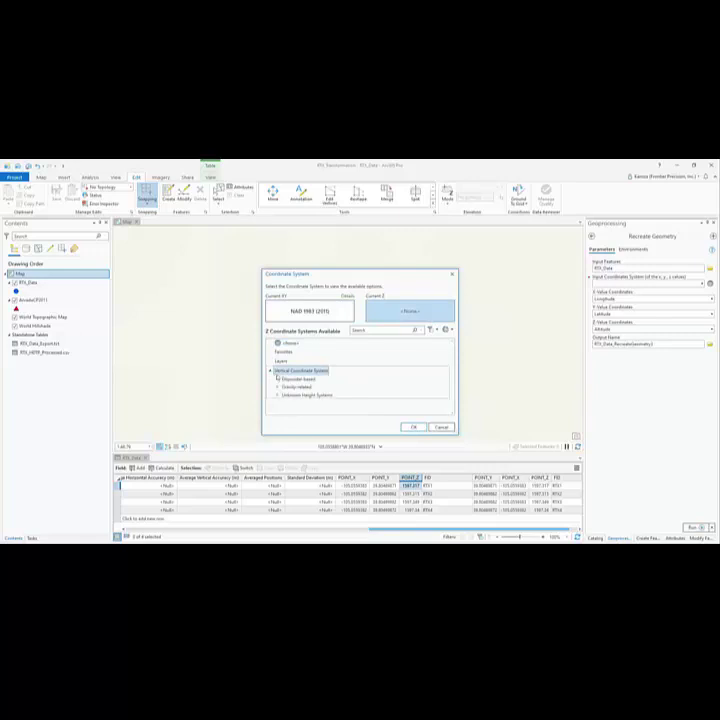
{"action": "left_click", "coordinate": [278, 380]}
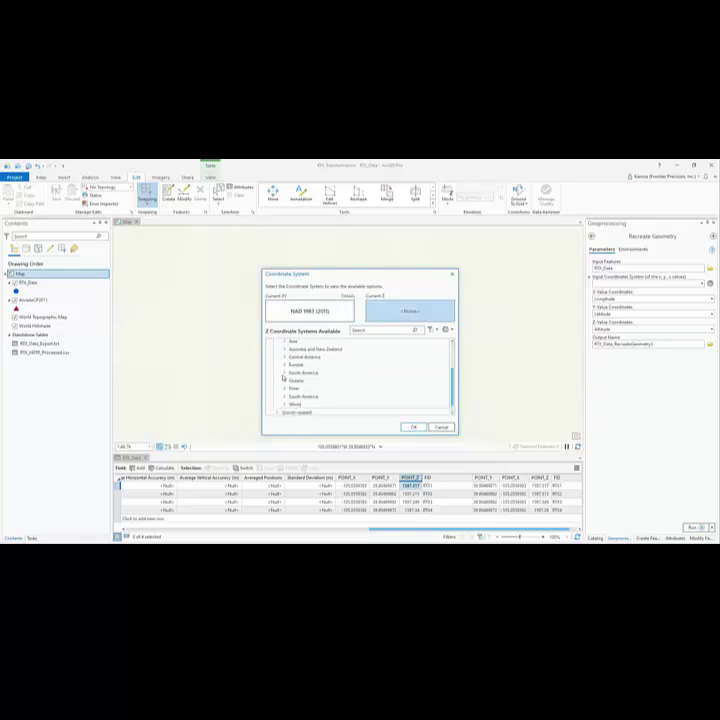
{"action": "left_click", "coordinate": [285, 374]}
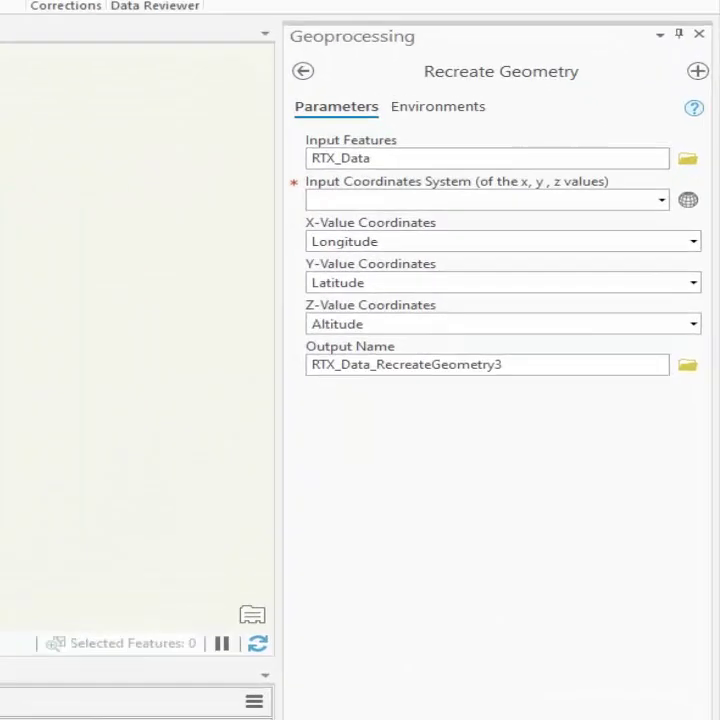
Step: Map X, Y, Z to POINT_X, POINT_Y, POINT_Z and run Recreate Geometry
{"action": "left_click", "coordinate": [694, 242]}
{"action": "left_click", "coordinate": [540, 566]}
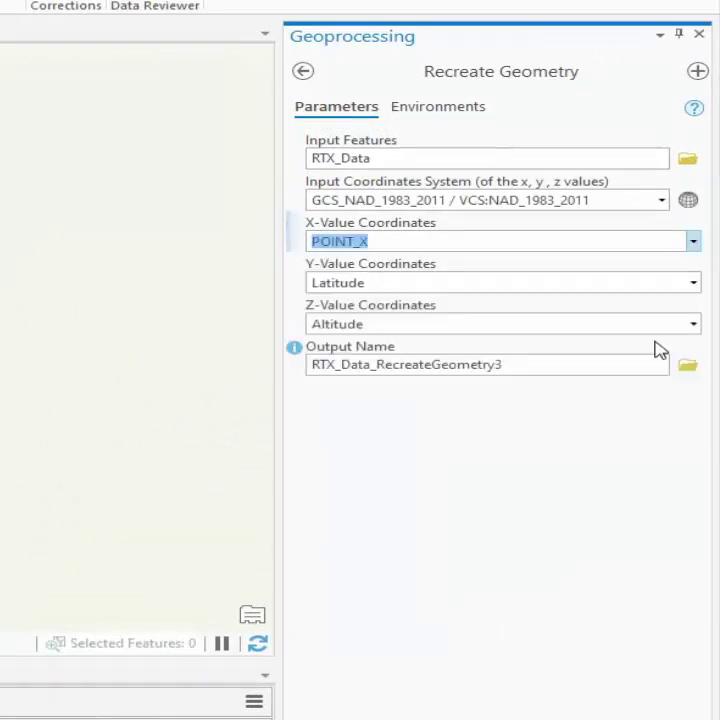
{"action": "left_click", "coordinate": [692, 284]}
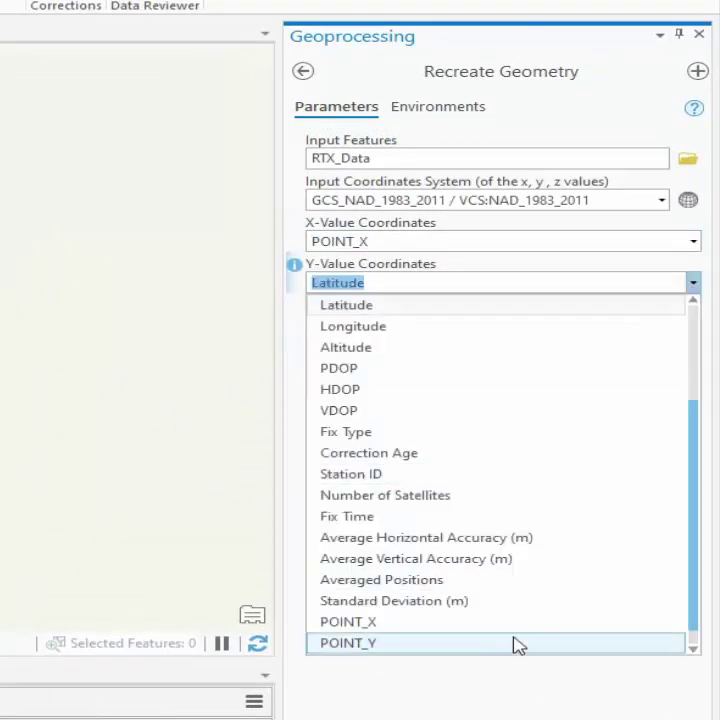
{"action": "left_click", "coordinate": [518, 643]}
{"action": "left_click", "coordinate": [693, 327]}
{"action": "left_click", "coordinate": [602, 691]}
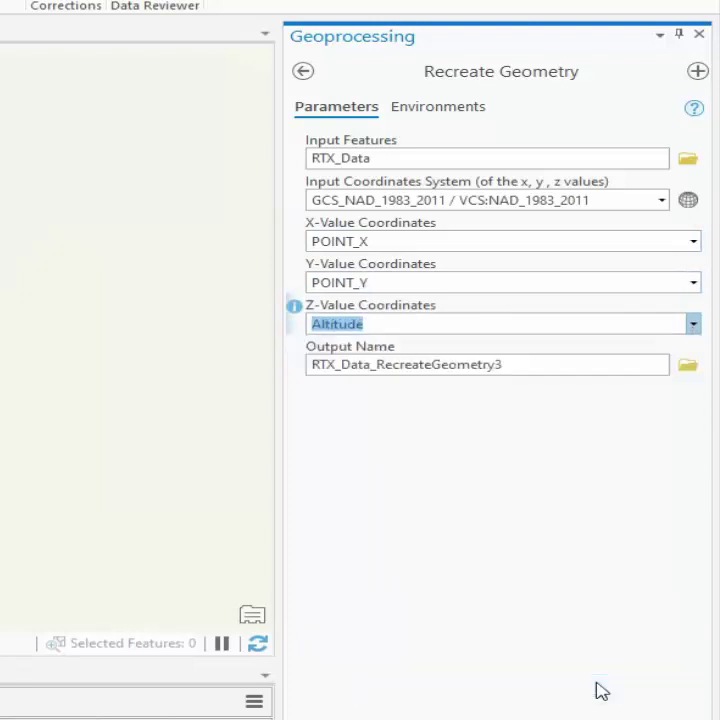
{"action": "left_click", "coordinate": [558, 366]}
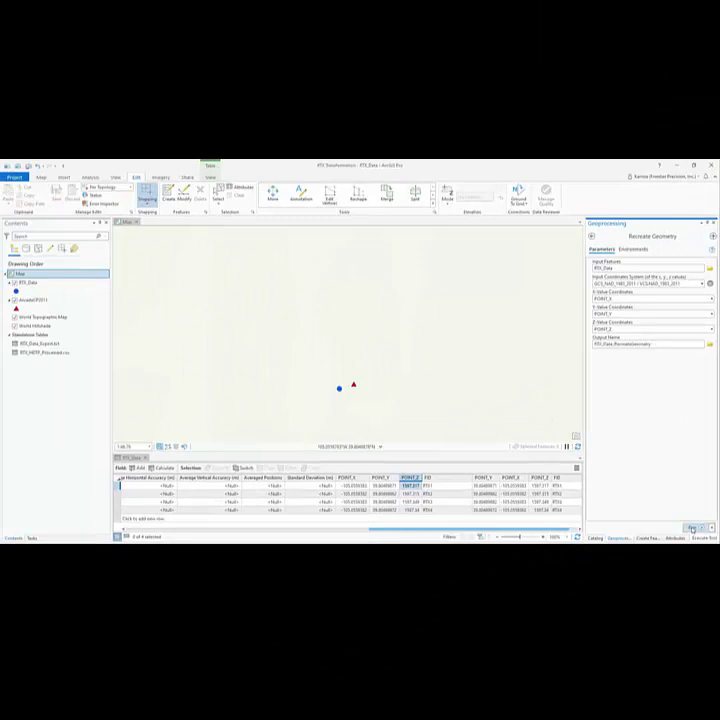
{"action": "left_click", "coordinate": [691, 528]}
{"action": "mouse_move", "coordinate": [692, 530]}
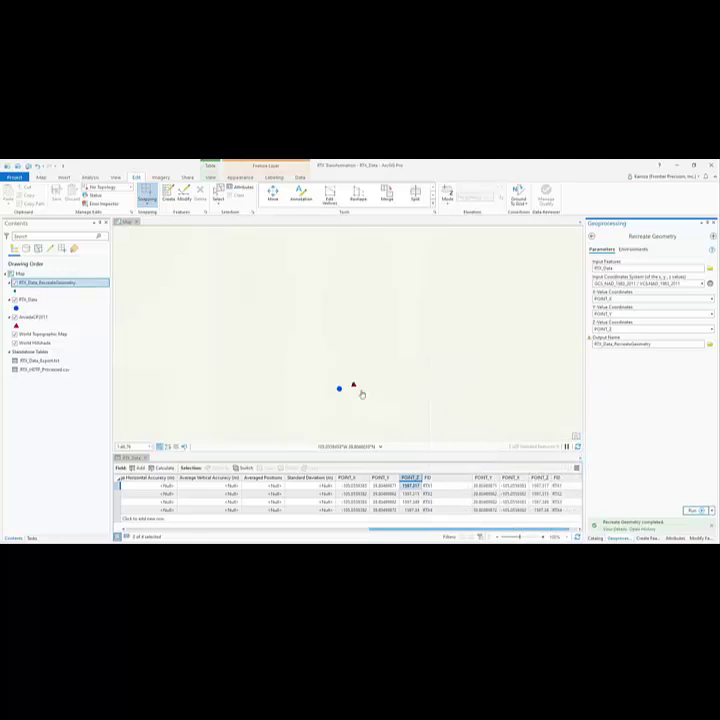
Step: Zoom the map in on the red control point and the recreated points
{"action": "scroll", "coordinate": [356, 392], "scroll_direction": "up", "scroll_amount": 3}
{"action": "scroll", "coordinate": [354, 392], "scroll_direction": "up", "scroll_amount": 3}
{"action": "left_click", "coordinate": [42, 178]}
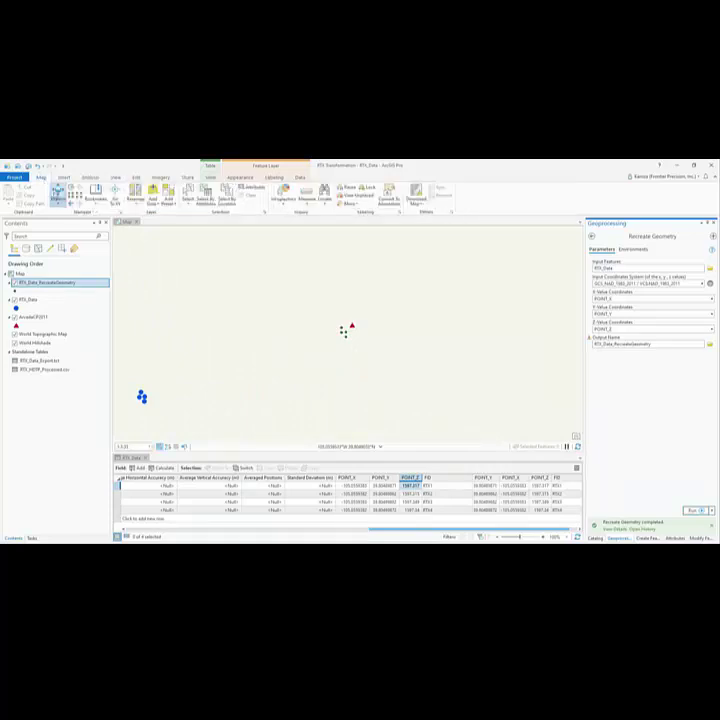
Step: Measure the recreated point's distance to the red control point (0.07 ft), then close the measurement
{"action": "left_click", "coordinate": [306, 192]}
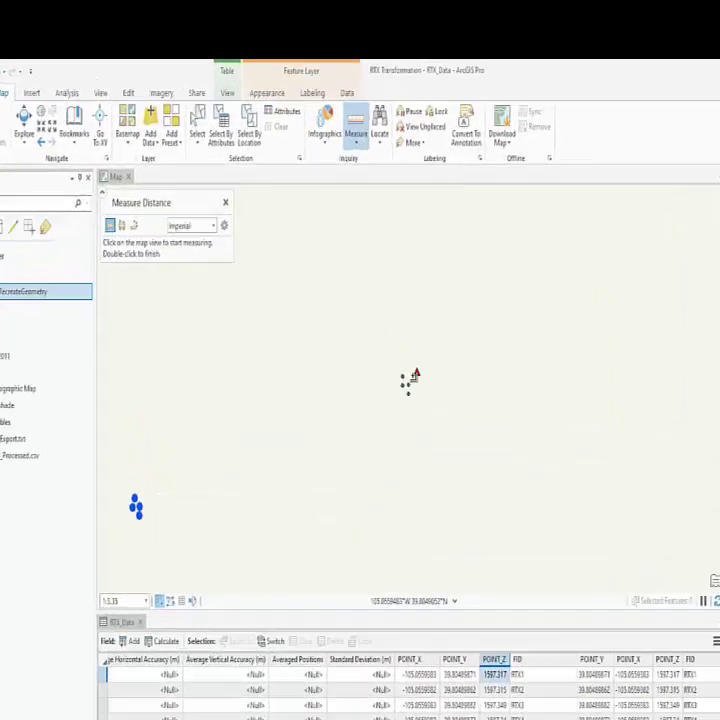
{"action": "left_click", "coordinate": [344, 332]}
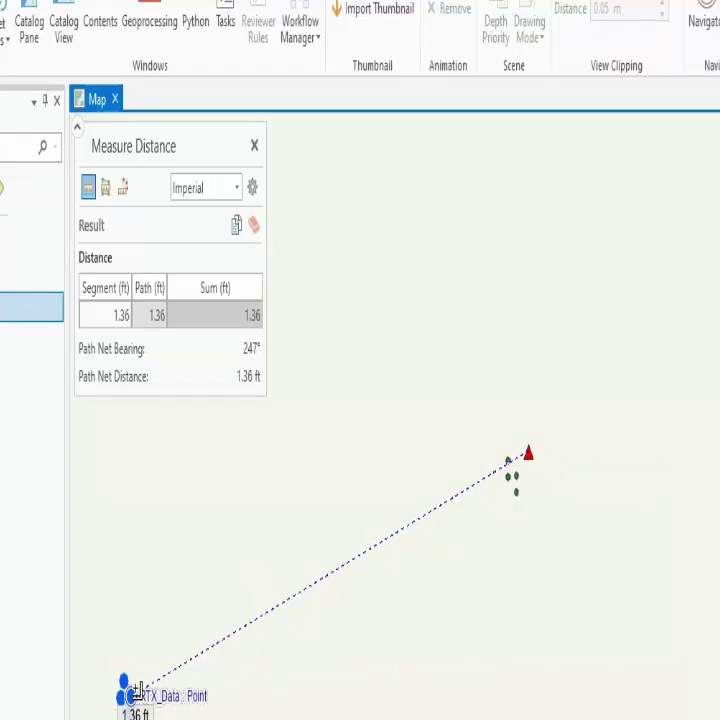
{"action": "double_click", "coordinate": [325, 557]}
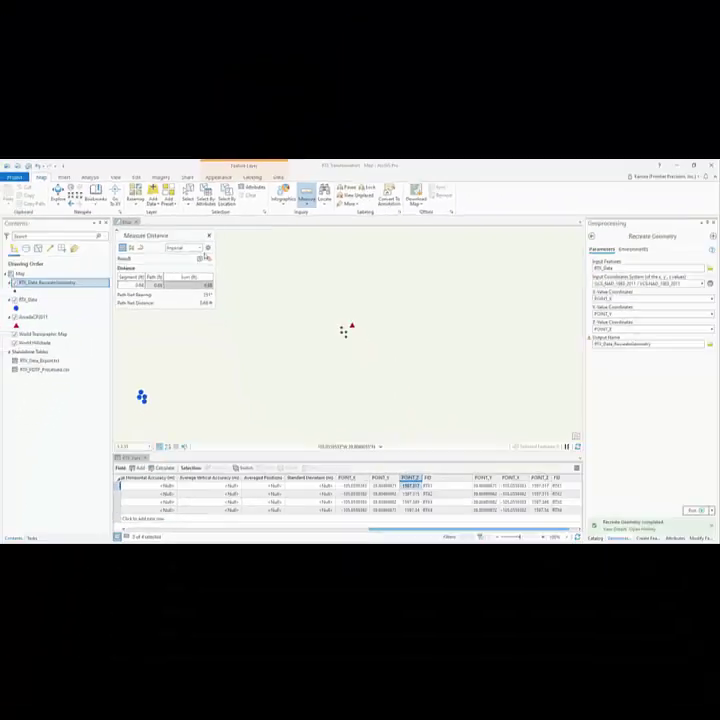
{"action": "key", "text": "Escape"}
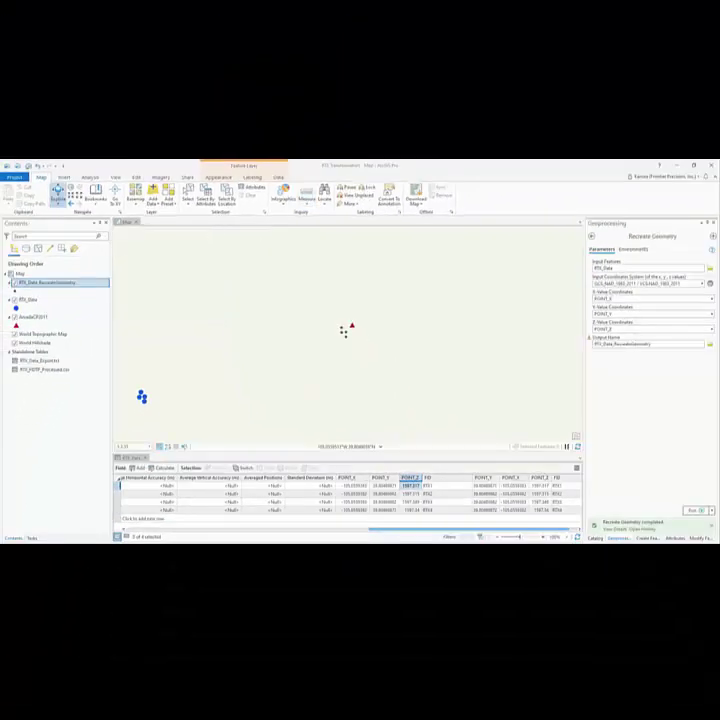